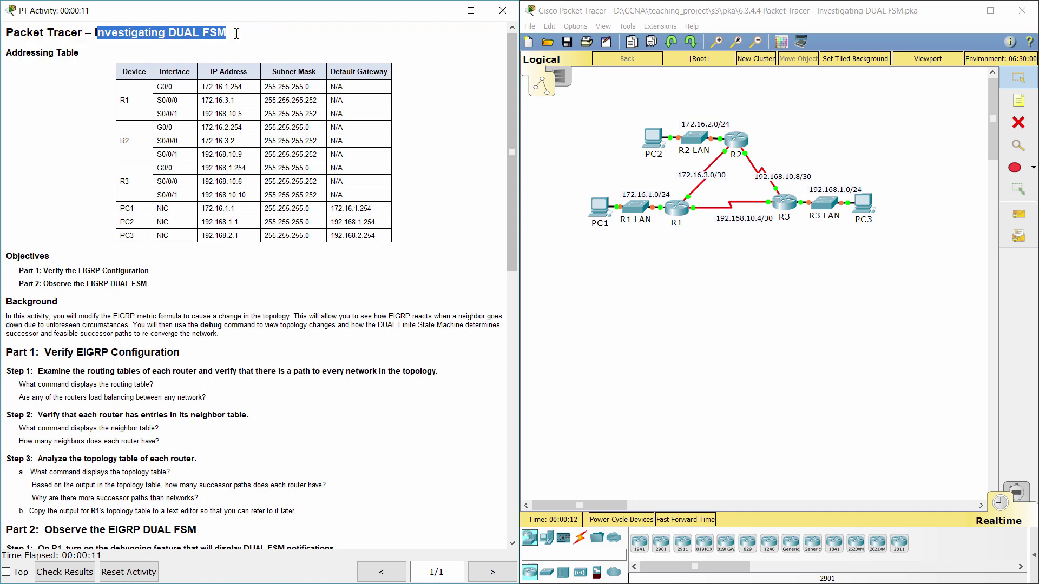
- Read the activity's title, addressing table and background, and move on to the Part 1 instructions
click(239, 53)
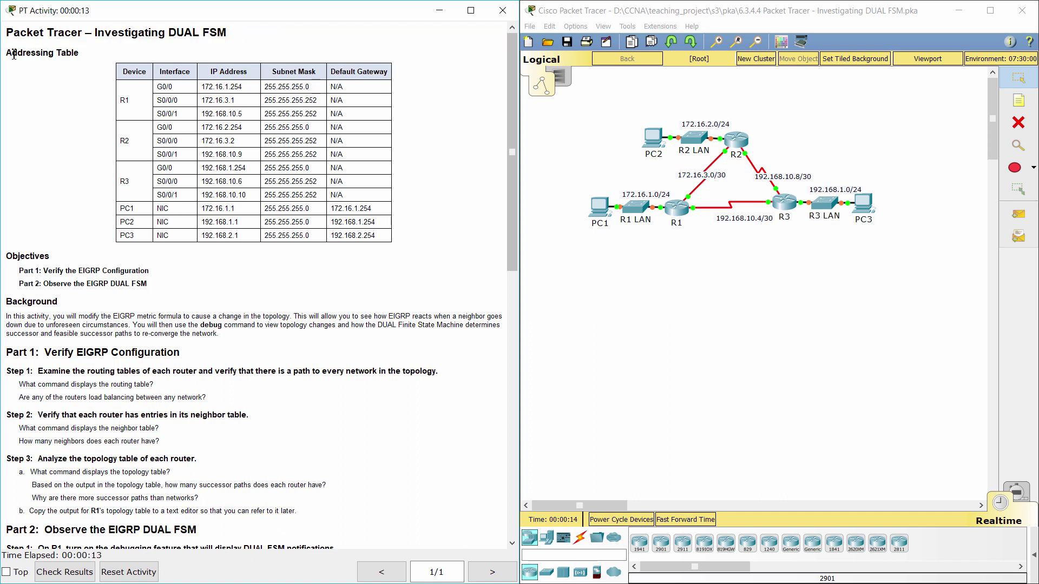
drag(5, 53, 79, 51)
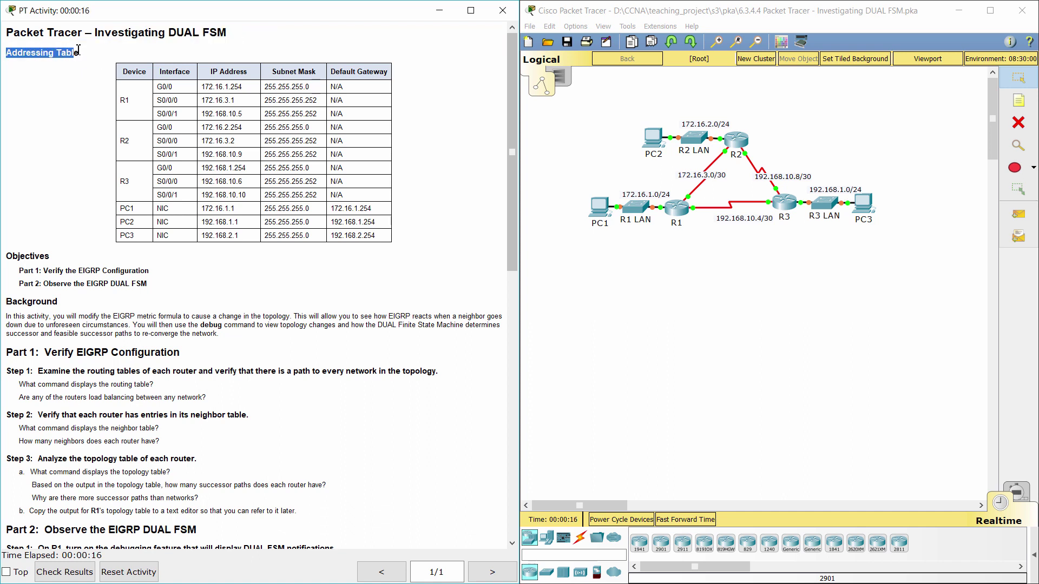
click(75, 97)
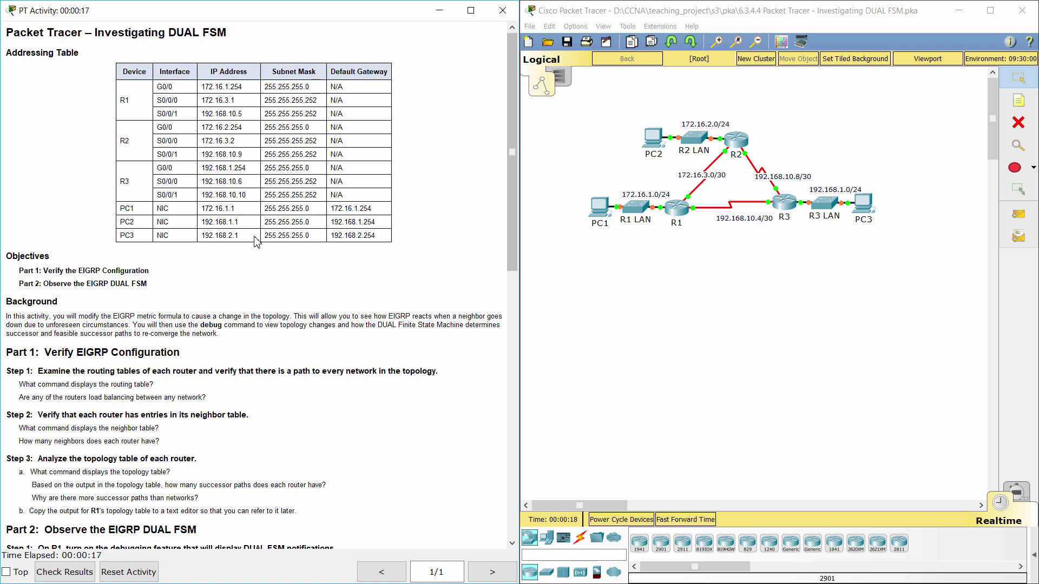
drag(6, 316, 219, 334)
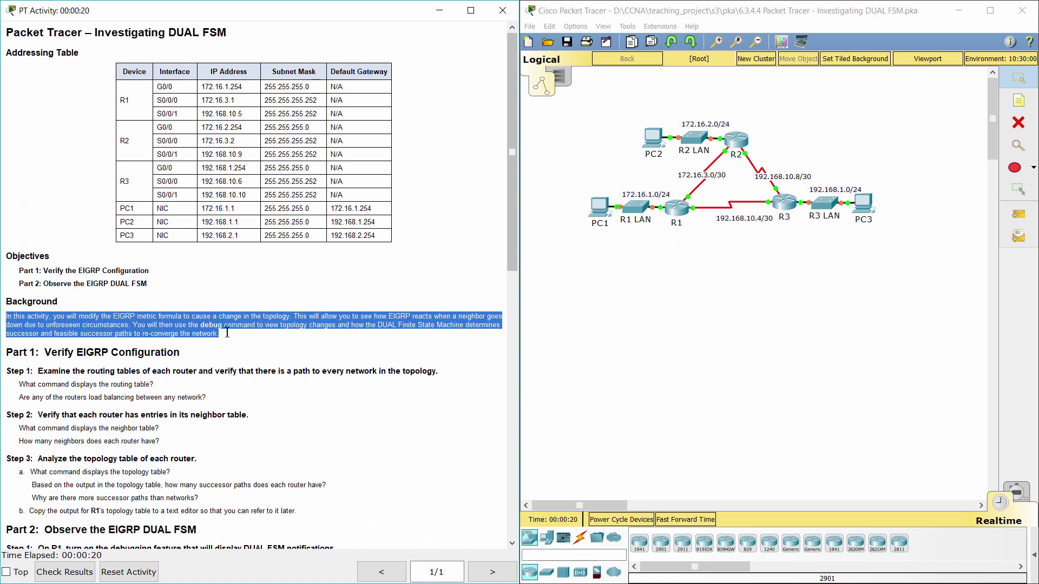
click(504, 259)
drag(508, 252, 513, 366)
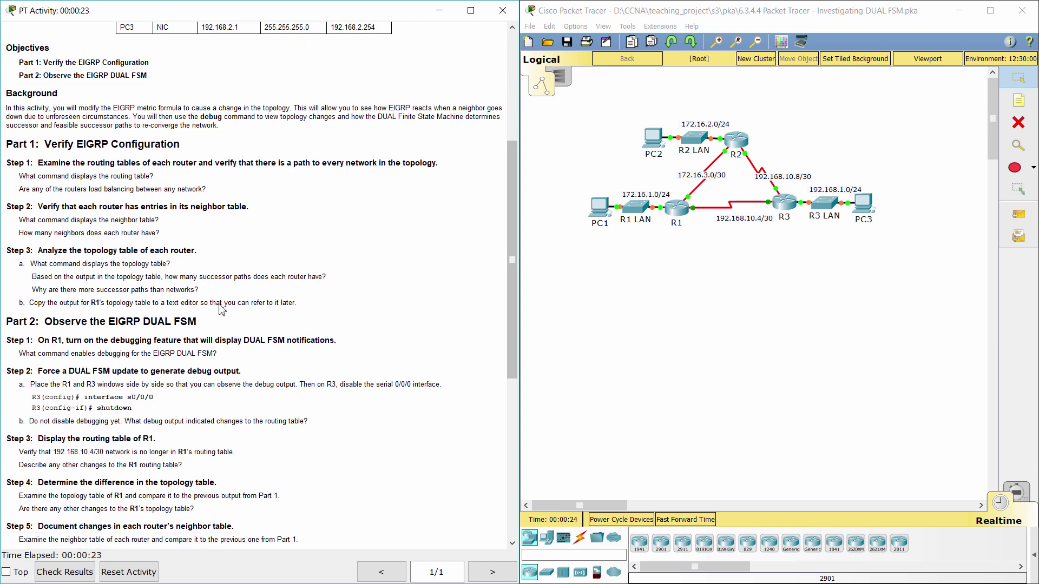
- Read the Part 1 heading and Step 1, including the question about which command displays the routing table
drag(7, 143, 172, 143)
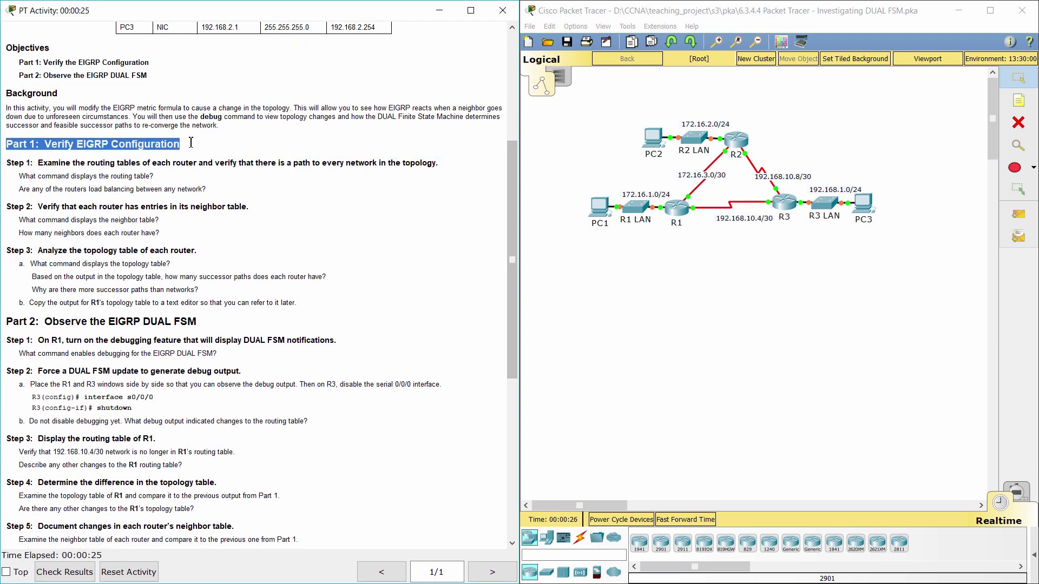
click(200, 156)
drag(7, 163, 438, 153)
click(387, 187)
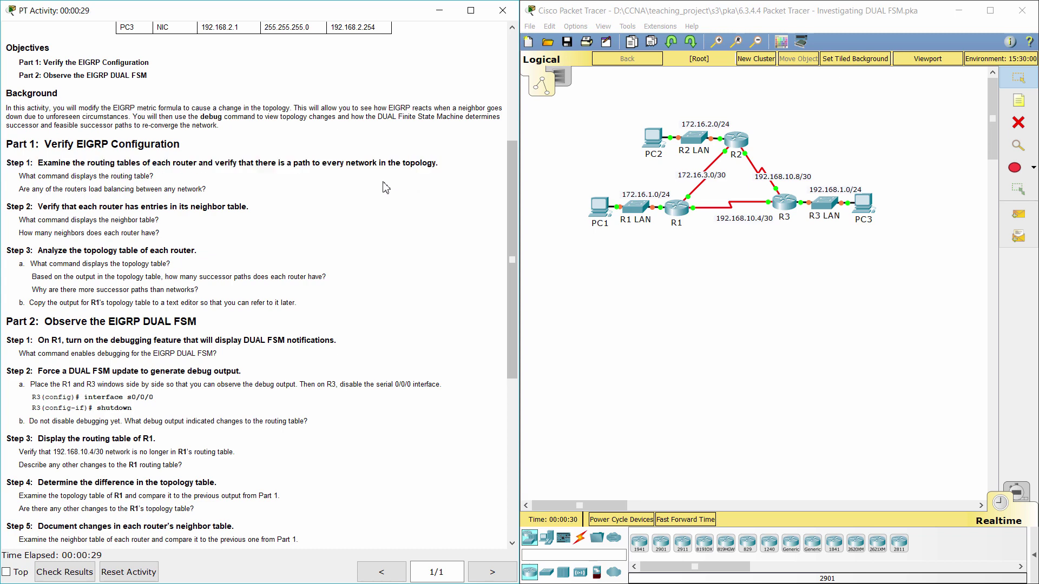
drag(16, 176, 165, 179)
- Open router R1's command line in a widened window and enter privileged EXEC mode with ena
click(677, 207)
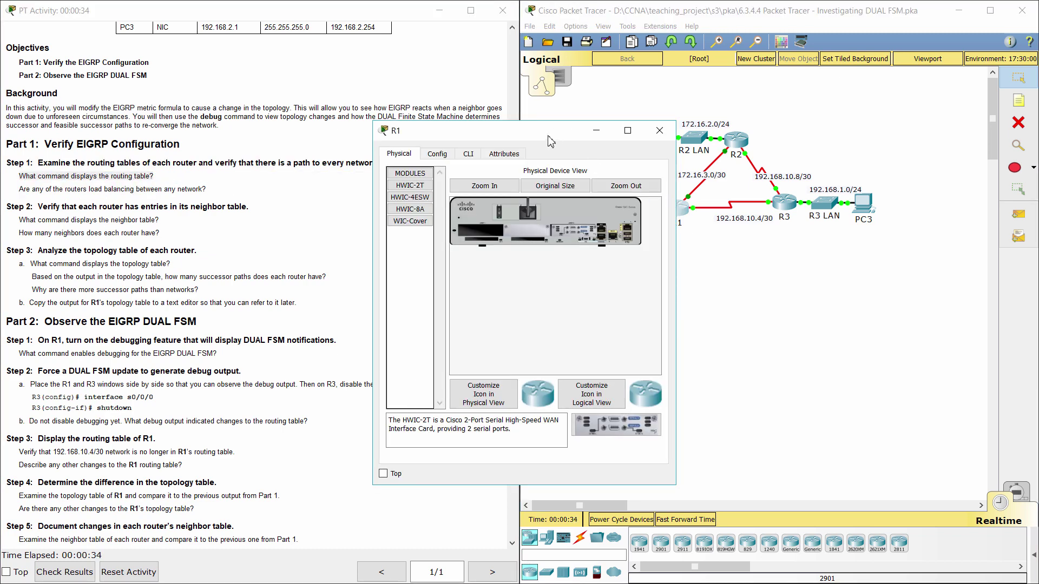
drag(686, 177, 903, 178)
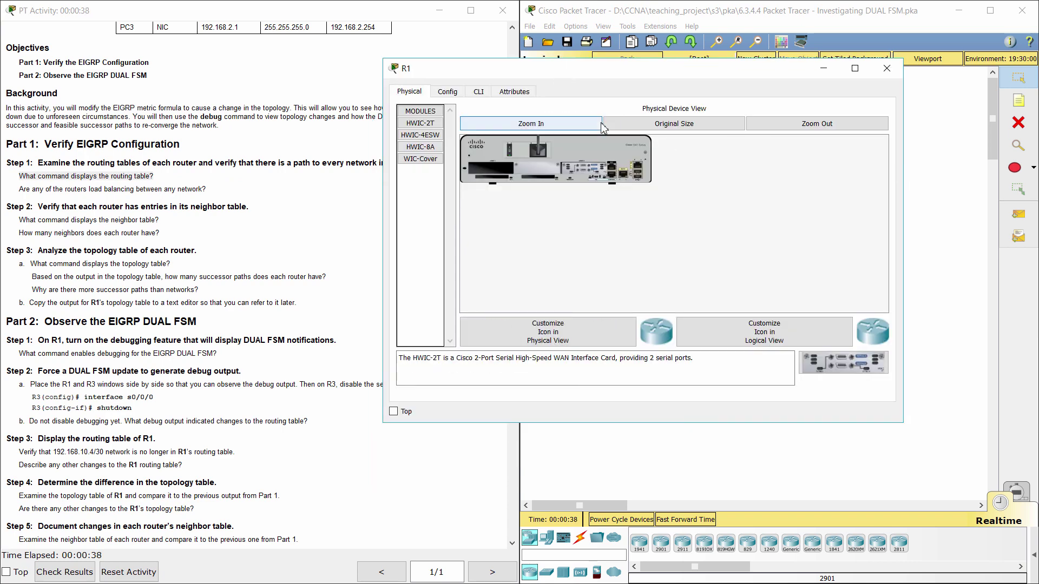
click(478, 91)
text(ena)
key(Return)
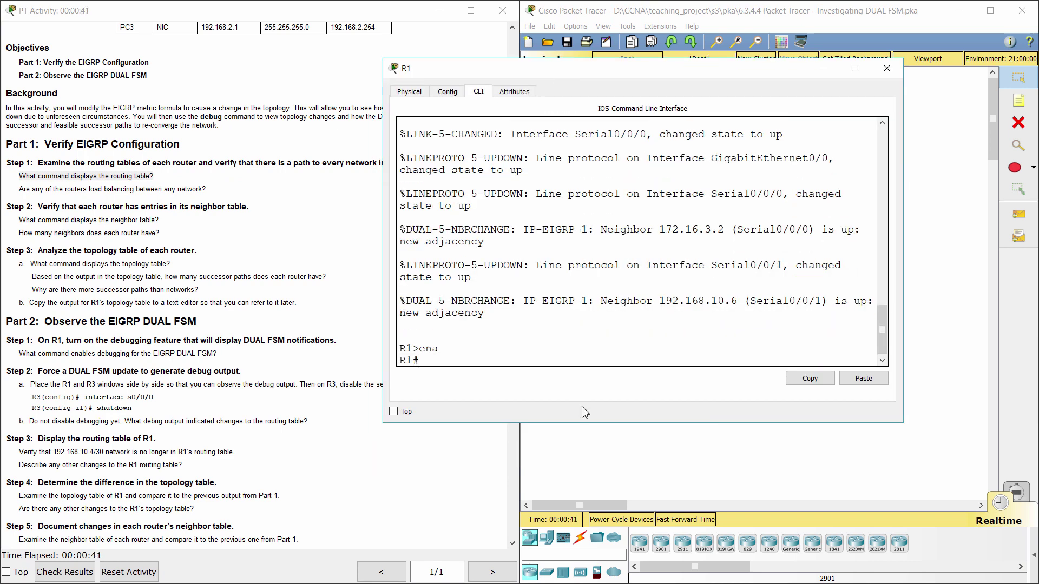
- Display R1's full routing table with show ip route and examine its entries, especially the EIGRP route to 192.168.10.8/30
text(show ip route)
key(Return)
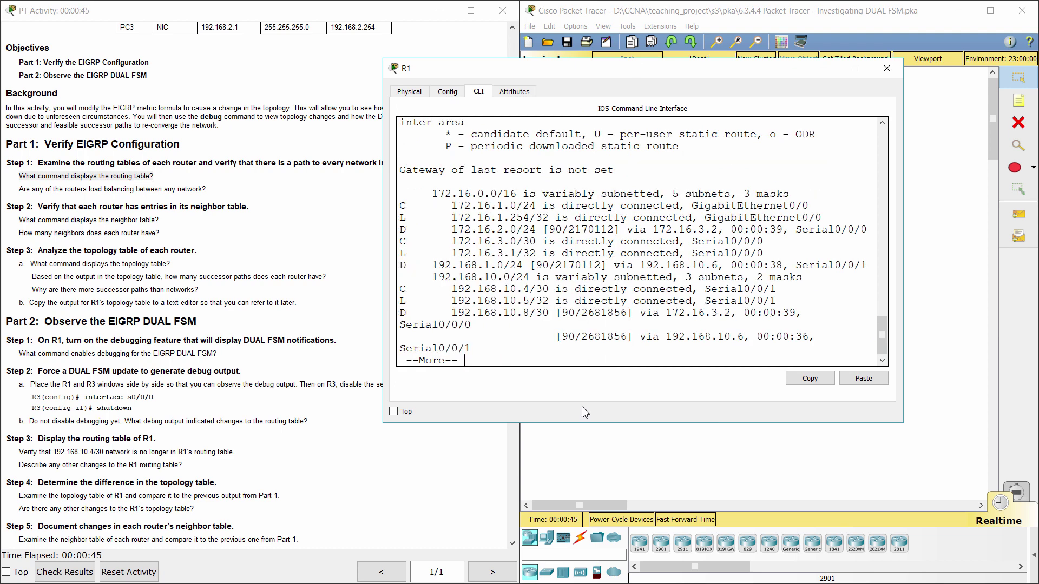
key(space)
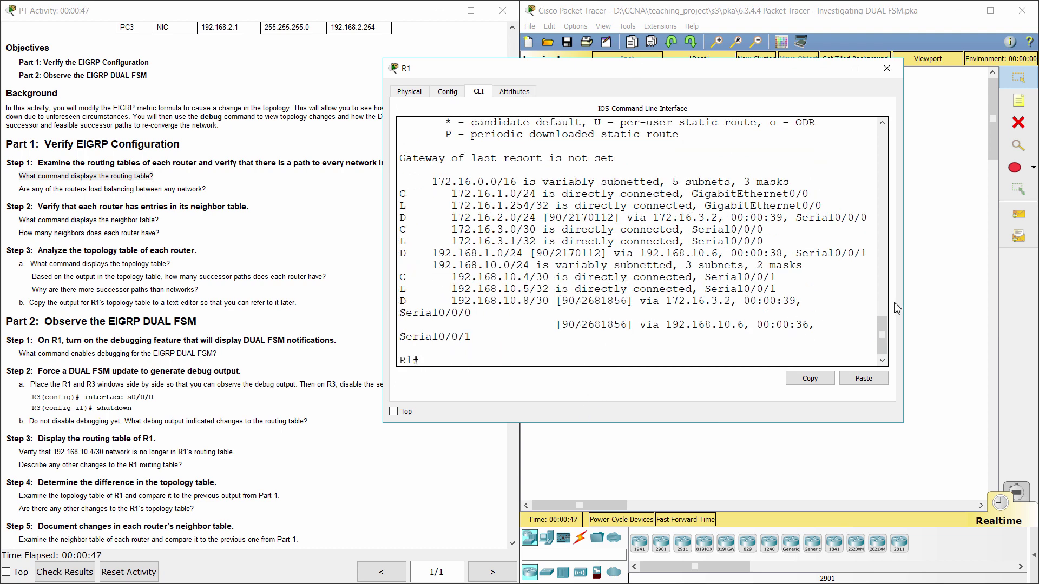
drag(903, 302, 949, 301)
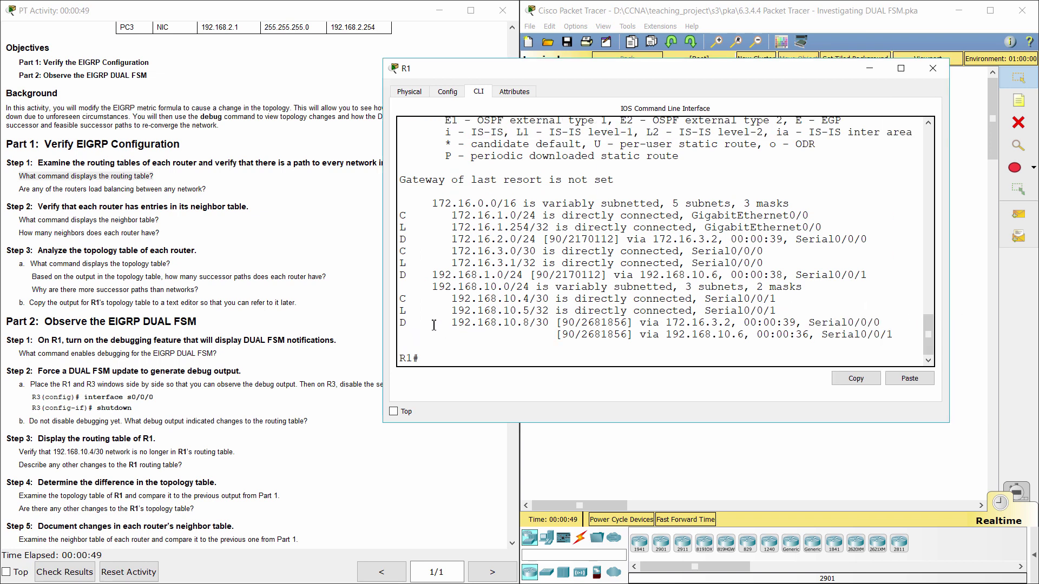
drag(400, 217, 853, 339)
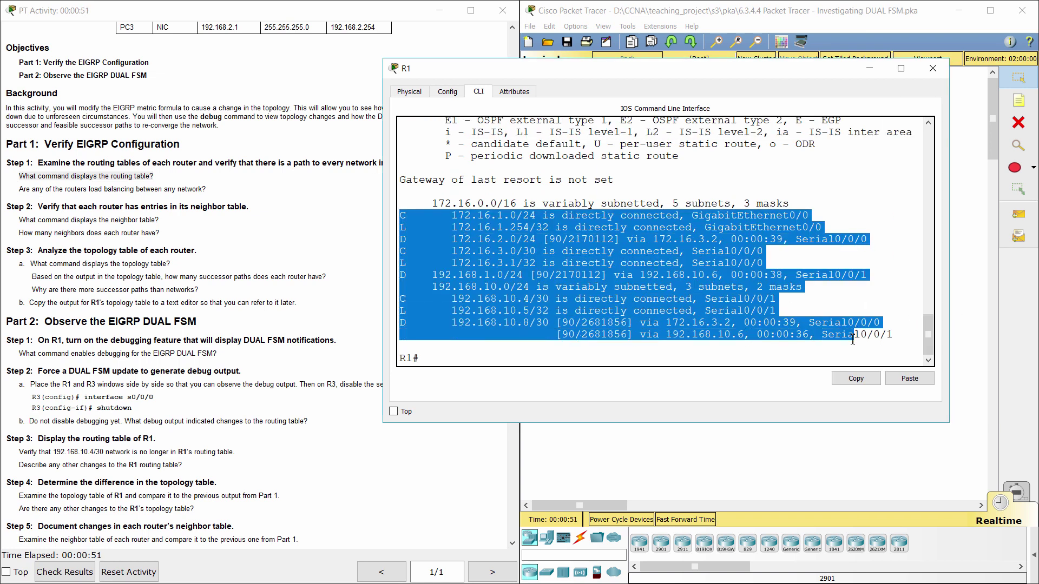
click(555, 313)
mouse_move(403, 323)
mouse_down()
mouse_move(895, 338)
mouse_move(854, 335)
mouse_move(901, 328)
mouse_move(401, 323)
mouse_up()
- Open router R2's command line in an enlarged window and enter privileged EXEC mode with ena
click(672, 432)
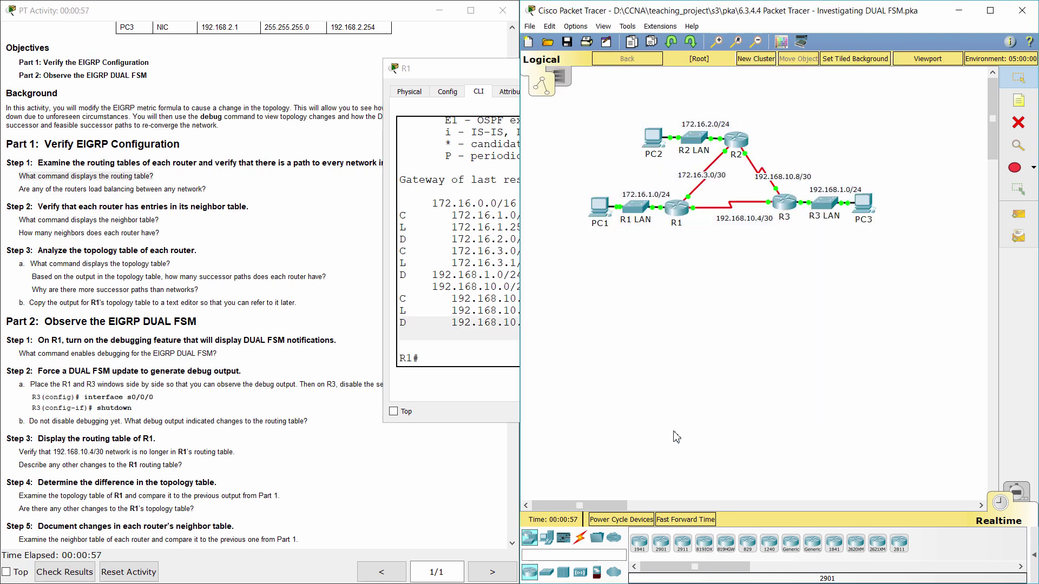
click(734, 142)
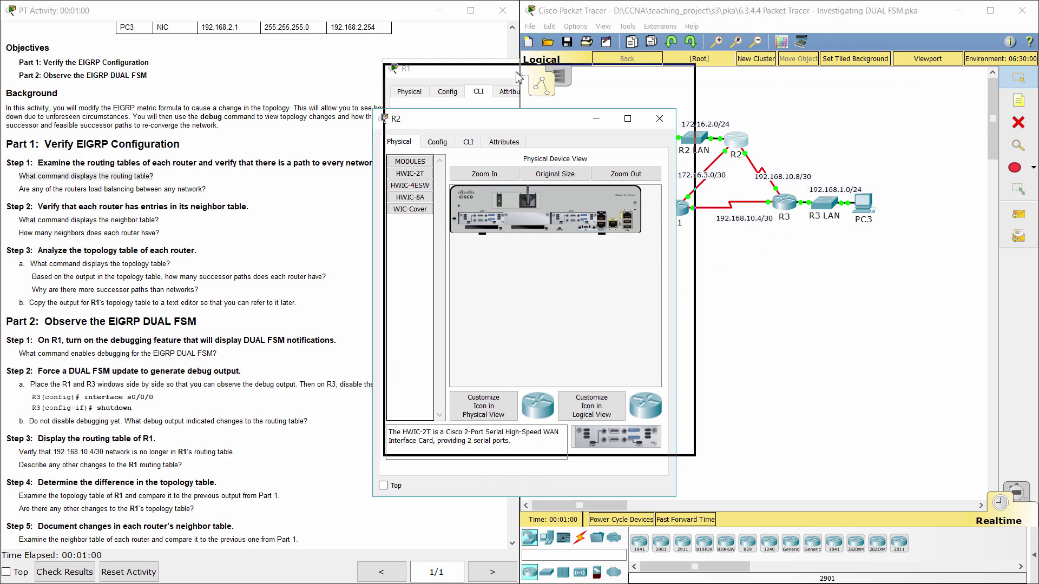
key(Return)
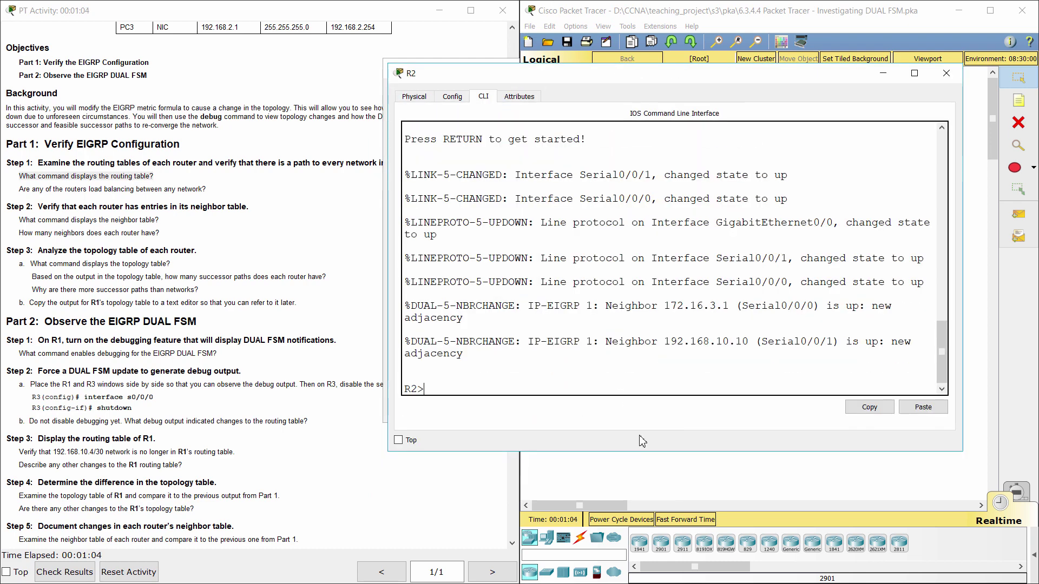
text(ena)
key(Return)
- Display R2's routing table with show ip route and examine its entries, especially the EIGRP route to 192.168.10.4/30
text(show i)
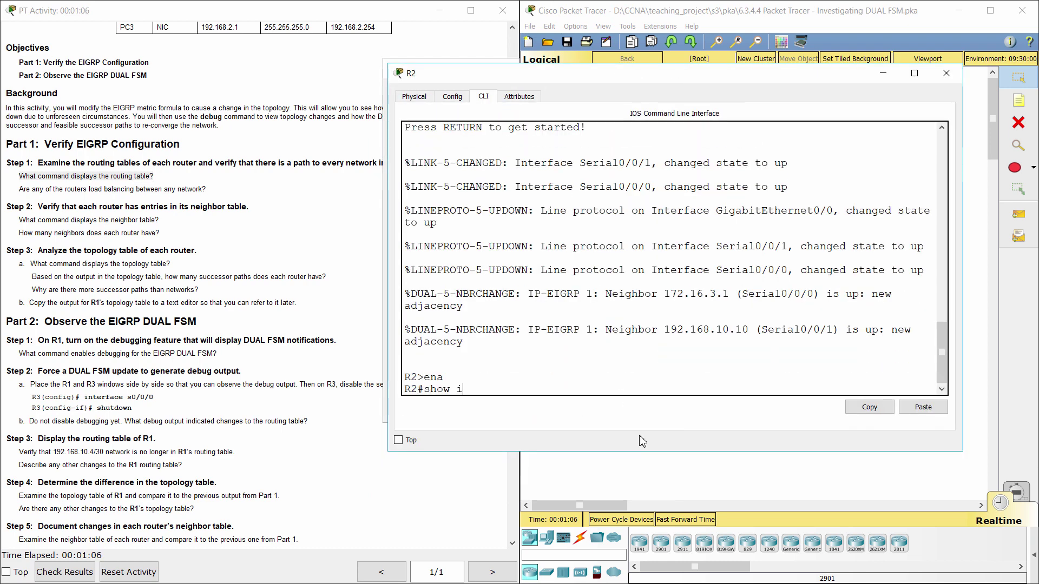
text(p route)
key(Return)
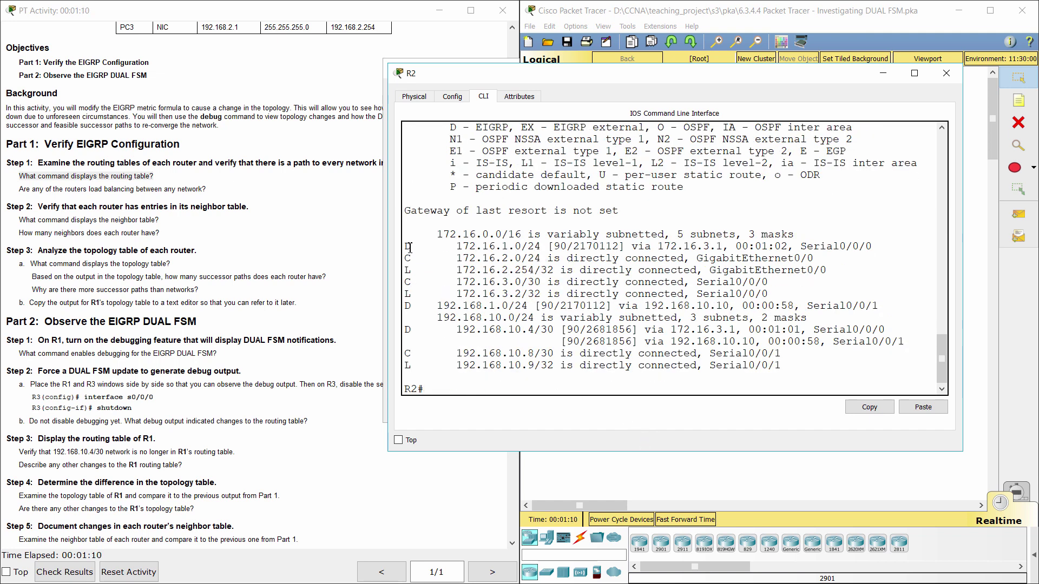
drag(407, 246, 810, 366)
drag(408, 333, 911, 339)
click(847, 378)
- Open router R3's command line in a widened window and enter privileged EXEC mode with ena
click(782, 481)
click(794, 211)
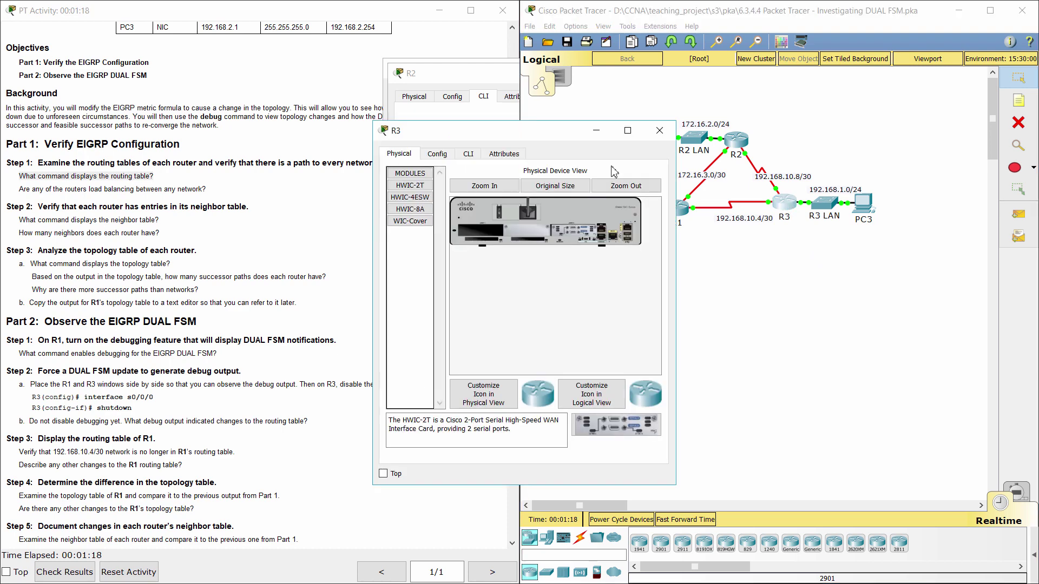
drag(622, 74, 453, 74)
drag(788, 218, 951, 218)
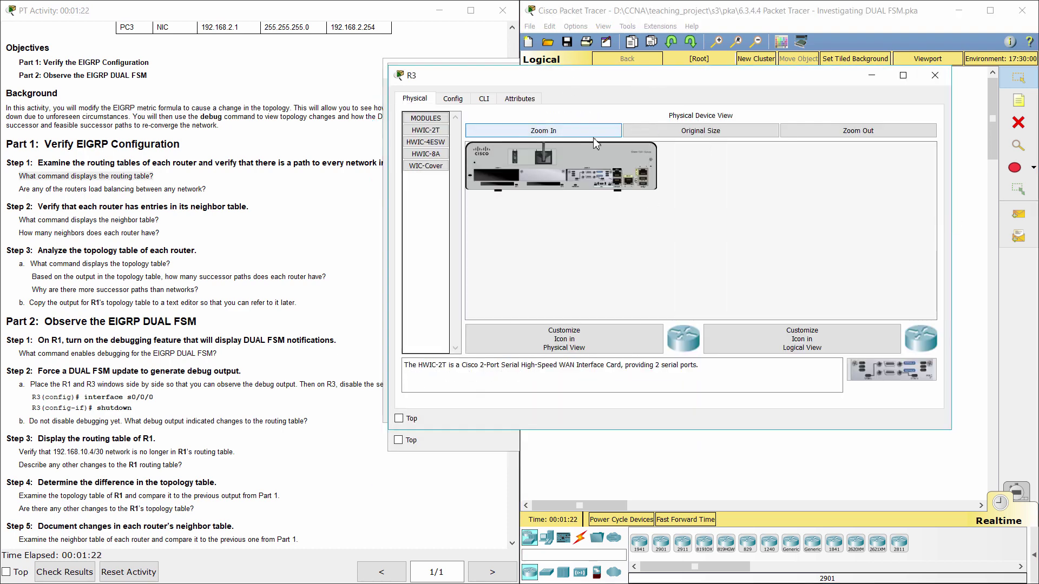
click(484, 98)
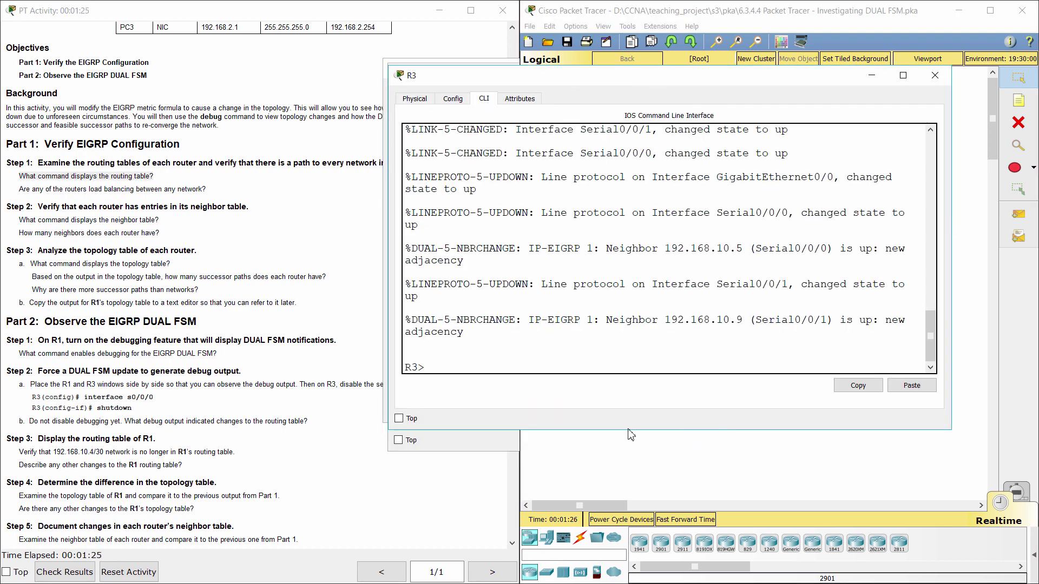
text(ena)
key(Return)
- Display R3's routing table with show ip route and examine its entries, especially the EIGRP route to 172.16.3.0/30
text(show )
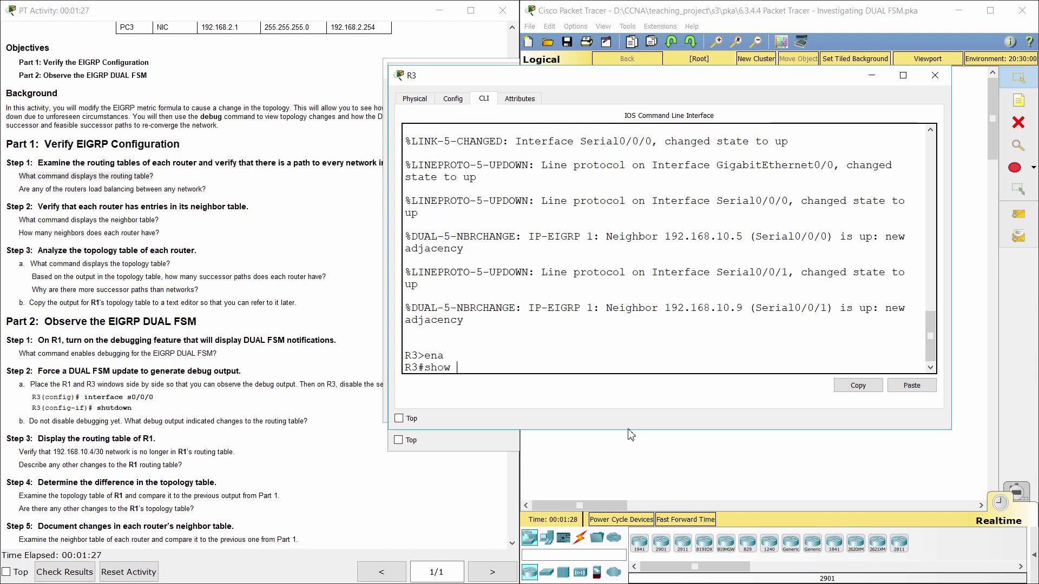
text(ip route)
key(Return)
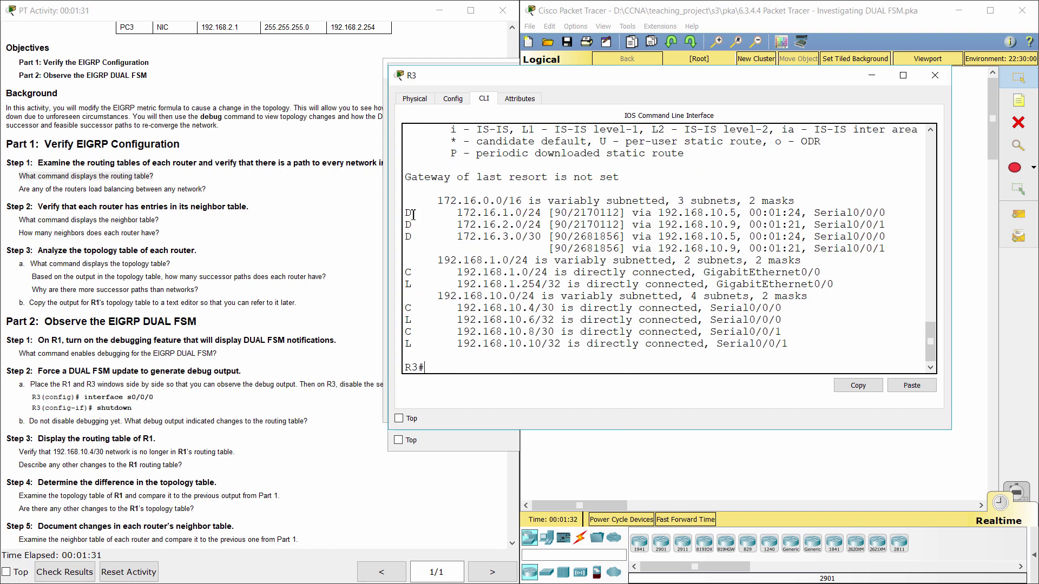
drag(413, 215, 814, 347)
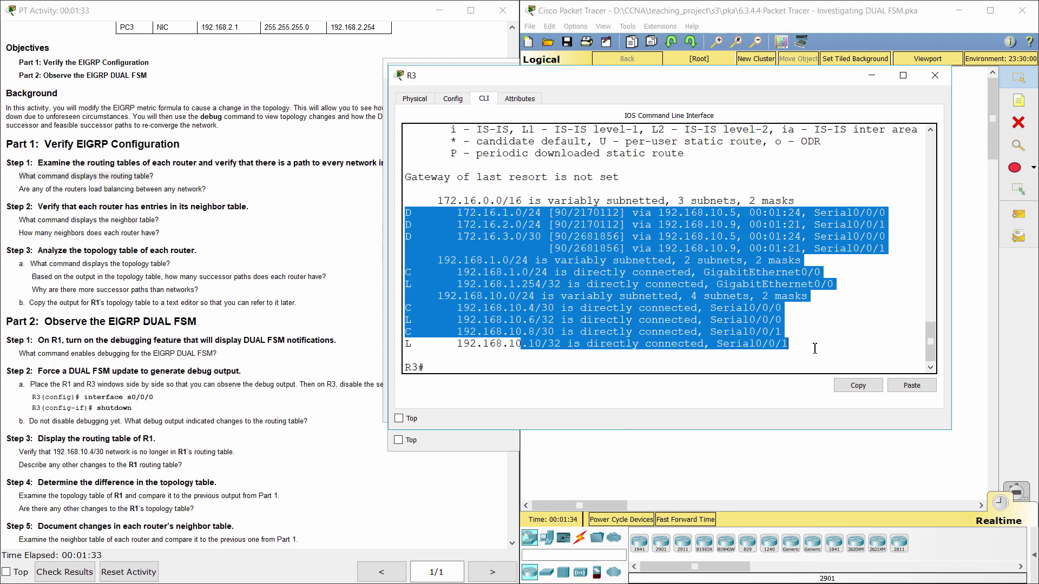
click(817, 309)
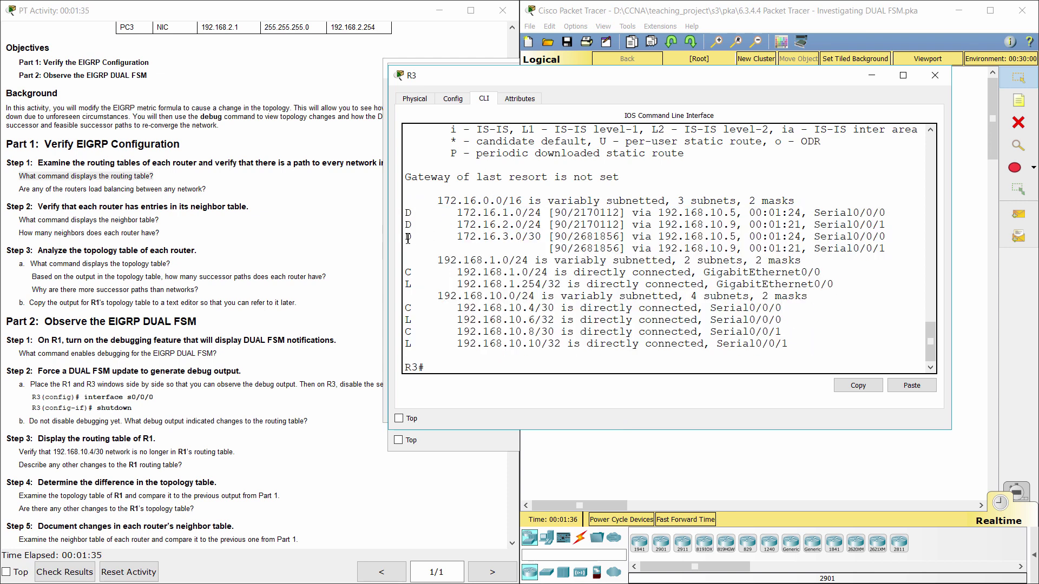
drag(406, 236, 896, 247)
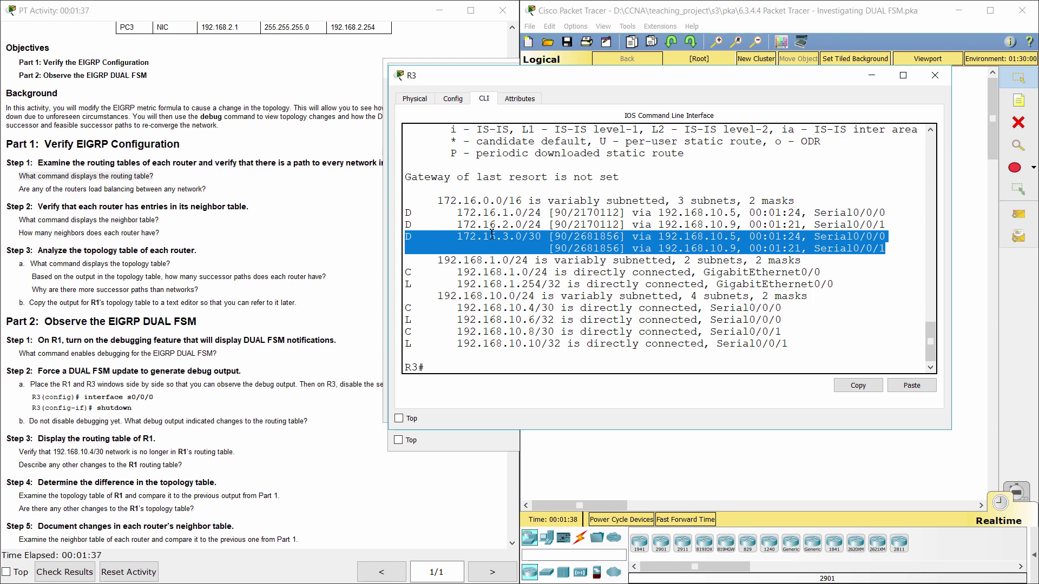
- Check the Step 1 load-balancing question against R3's route entries for 172.16.3.0/30
drag(19, 189, 207, 189)
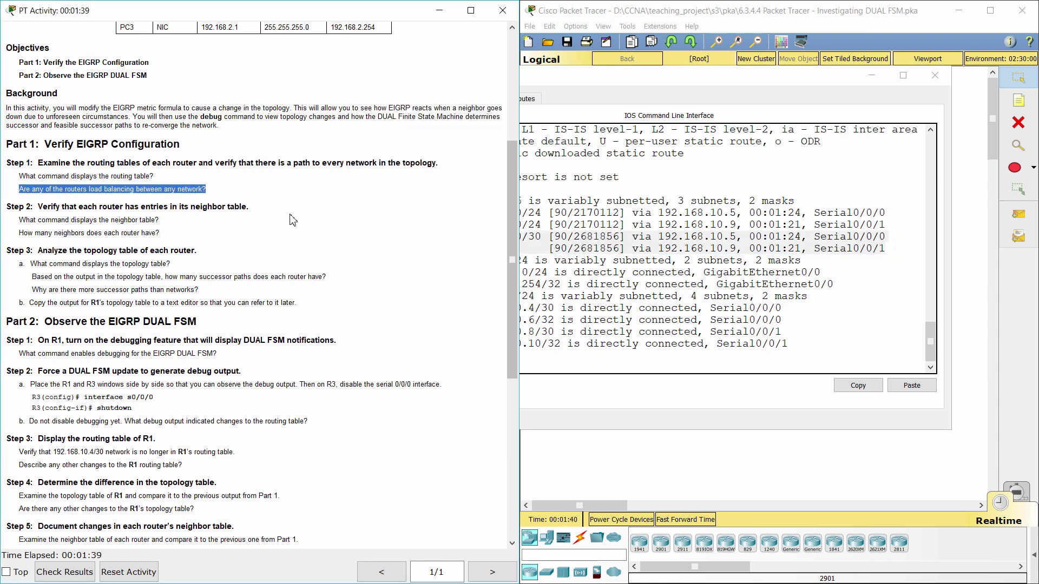
click(582, 253)
drag(408, 239, 887, 249)
- Read Part 1 Step 2 about verifying neighbor table entries and the command that displays them
click(312, 240)
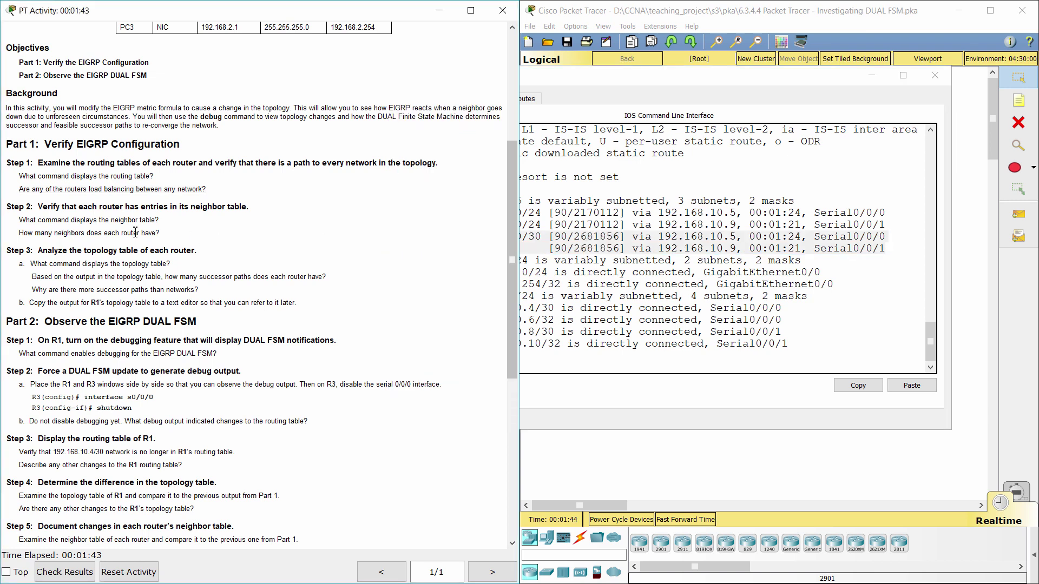
drag(12, 206, 269, 203)
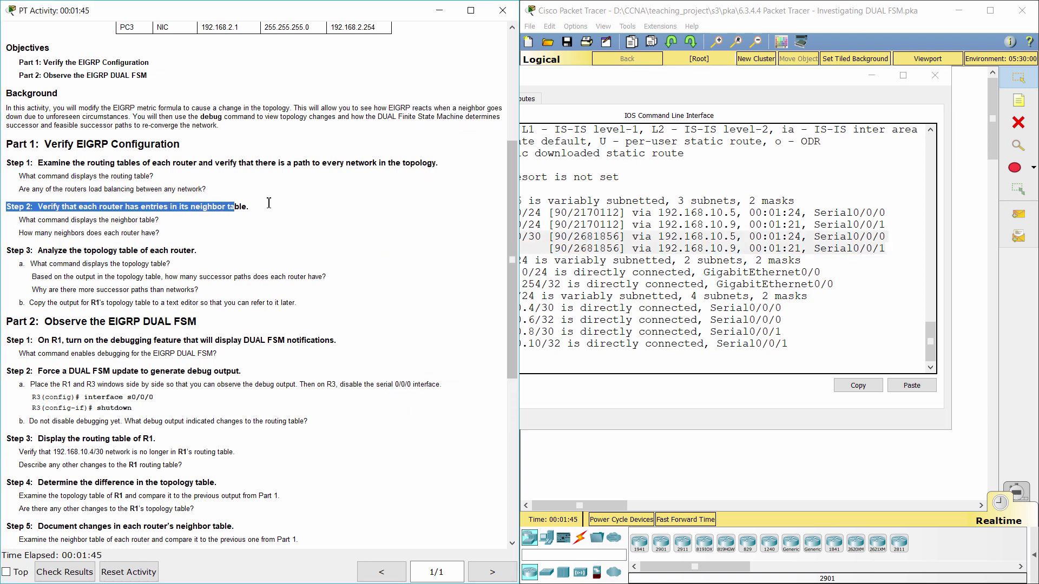
click(177, 231)
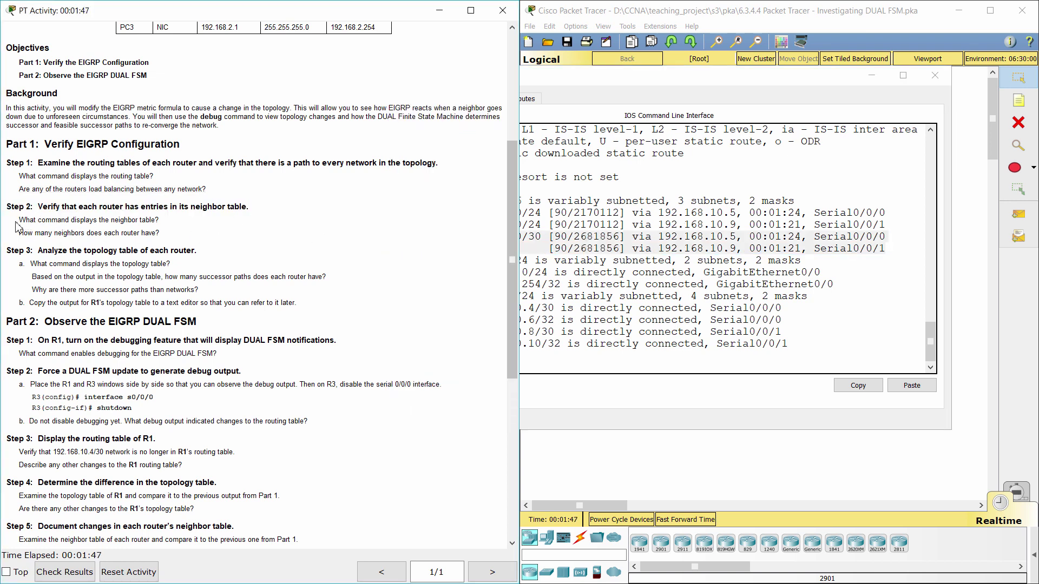
drag(19, 219, 183, 221)
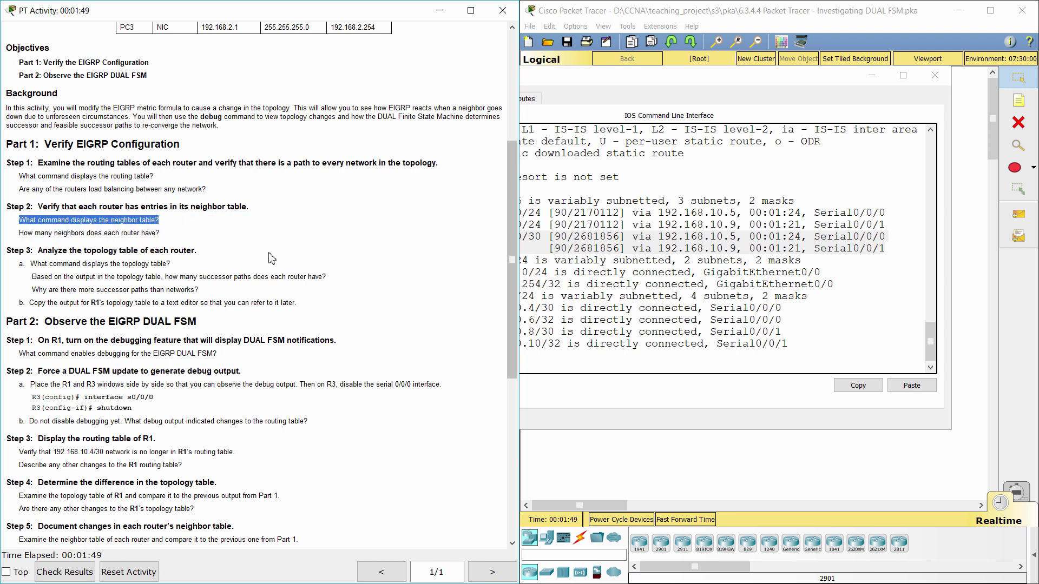
- Display R1's EIGRP neighbor table with show ip eigrp neighbors and examine its neighbor entries
click(665, 443)
click(677, 206)
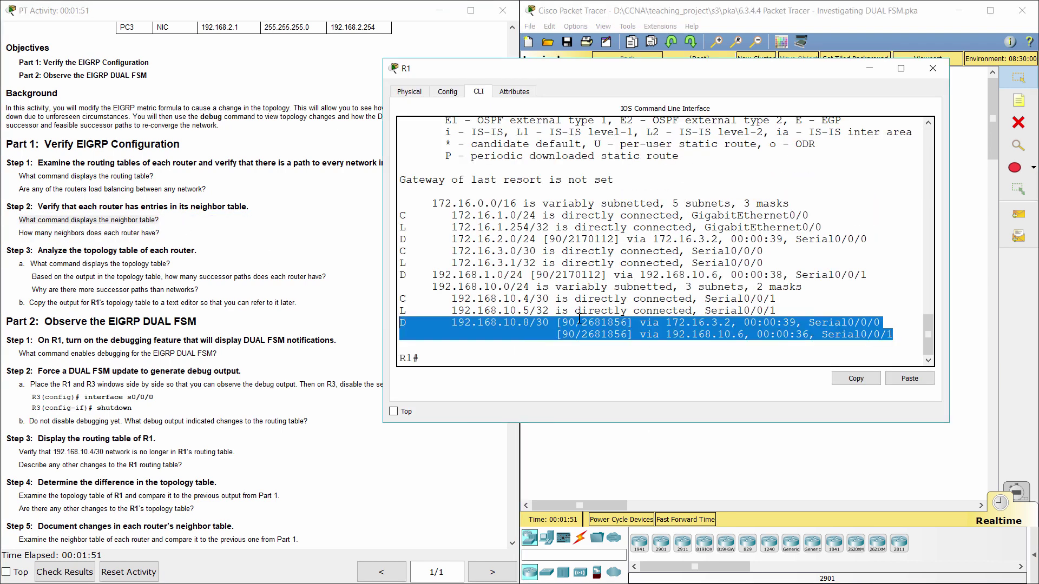
click(500, 359)
text(show )
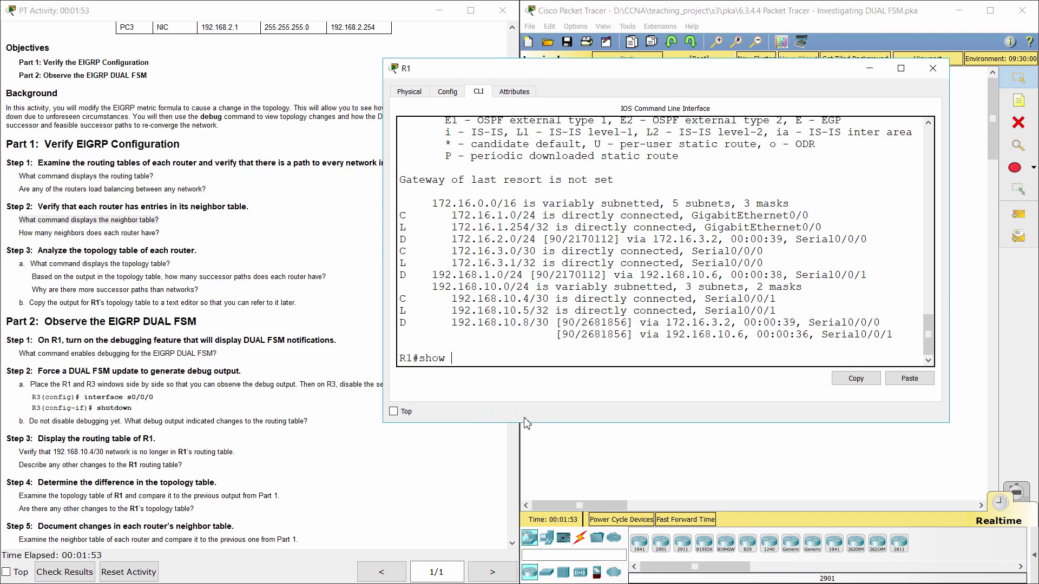
text(ip eigrp neighbo)
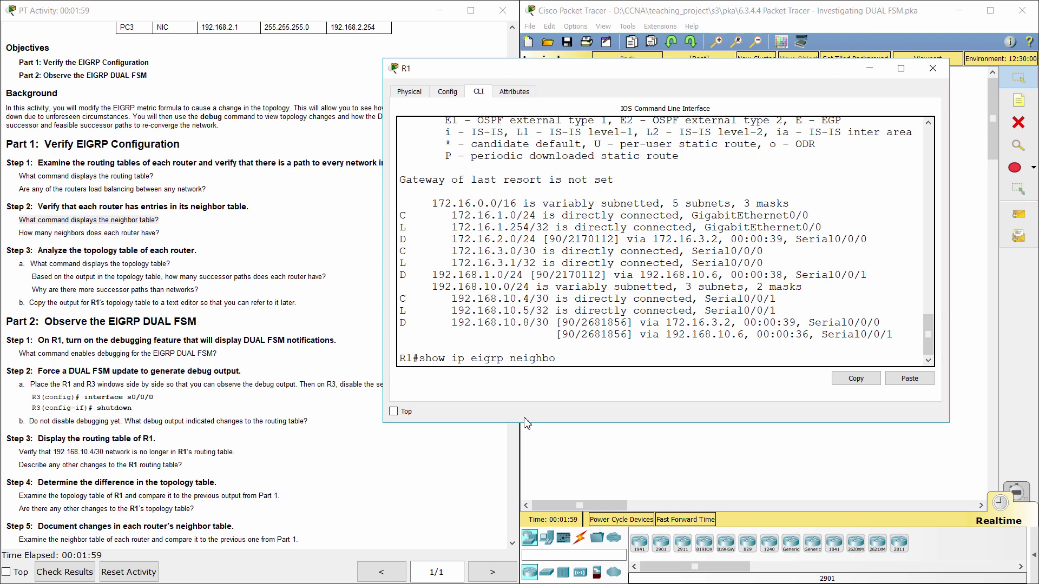
text(rs)
key(Return)
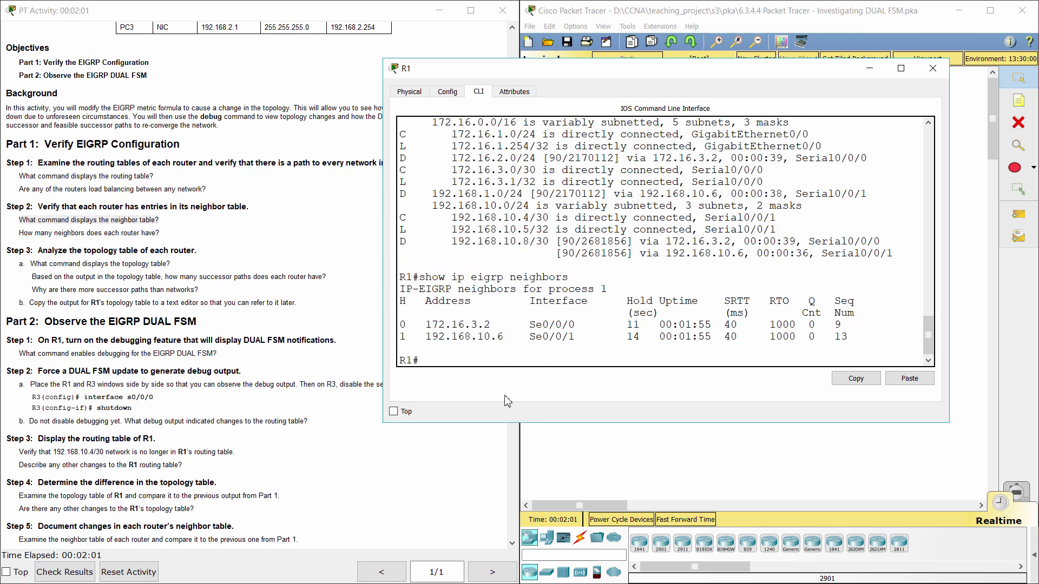
drag(402, 324, 806, 342)
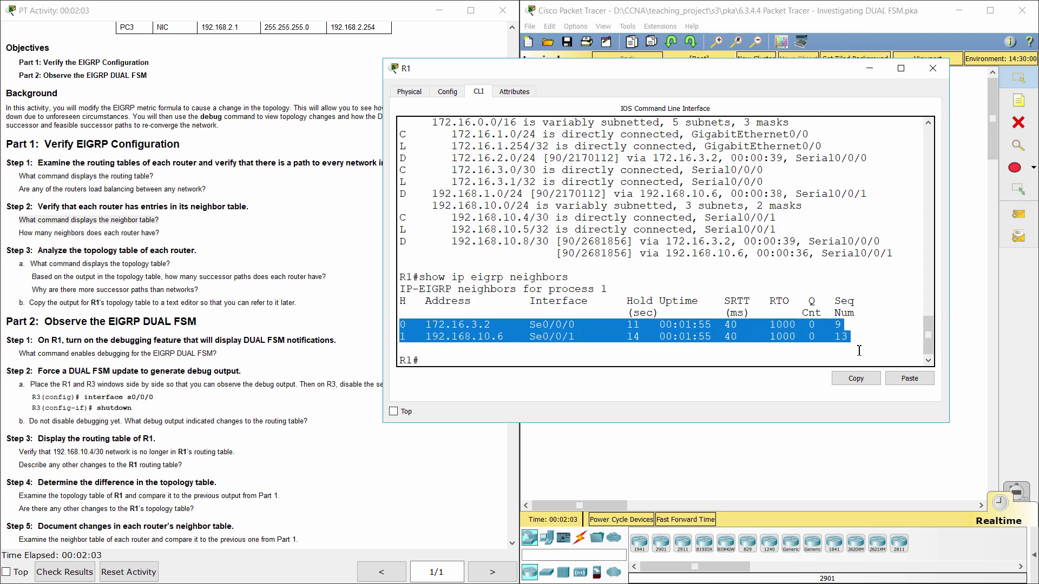
- Open router R2's command line, run show ip eigrp neighbors and examine the listed neighbors
click(737, 427)
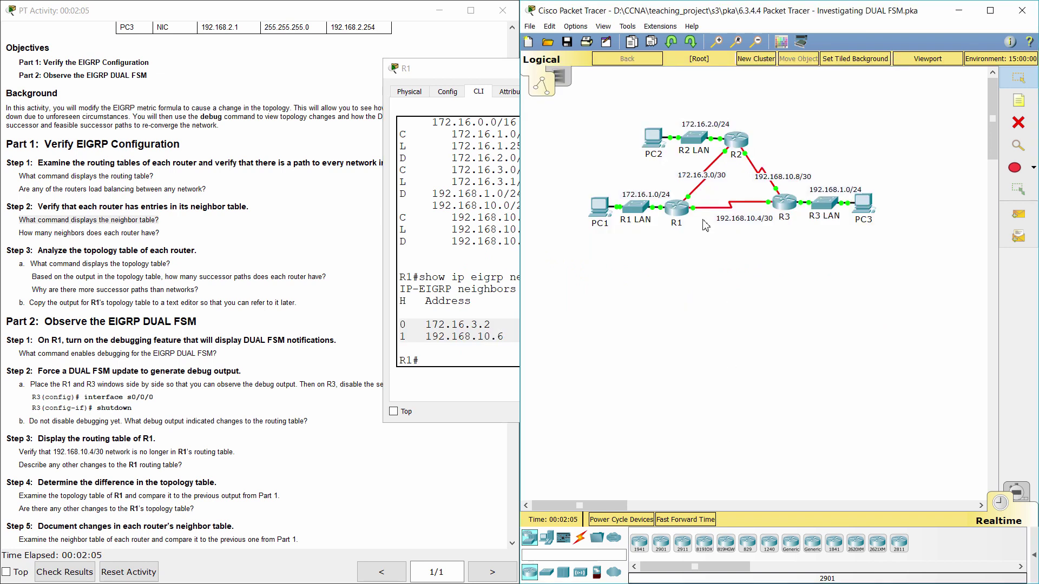
click(736, 145)
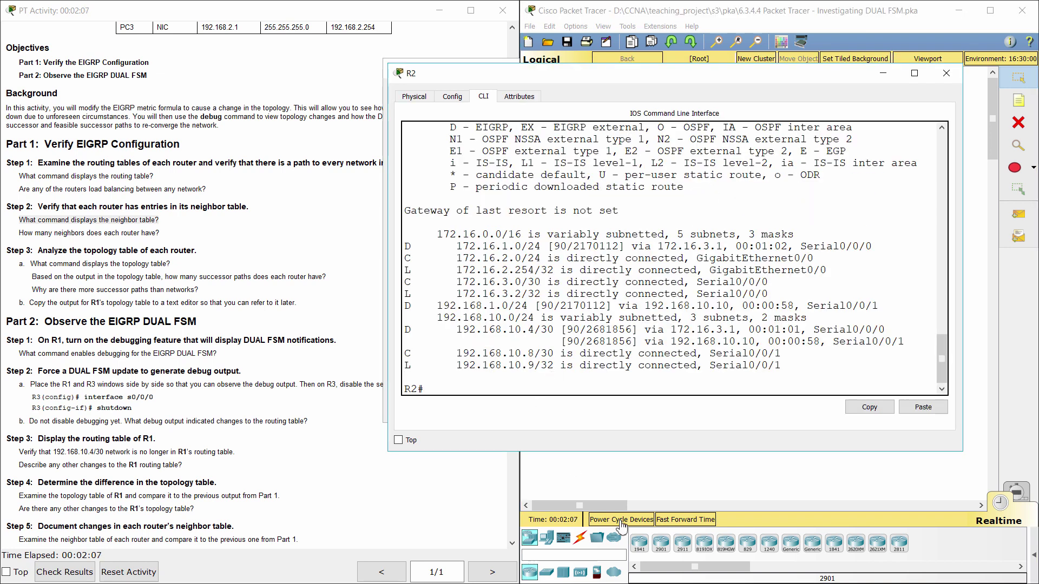
text(show ip eigrp neighbors)
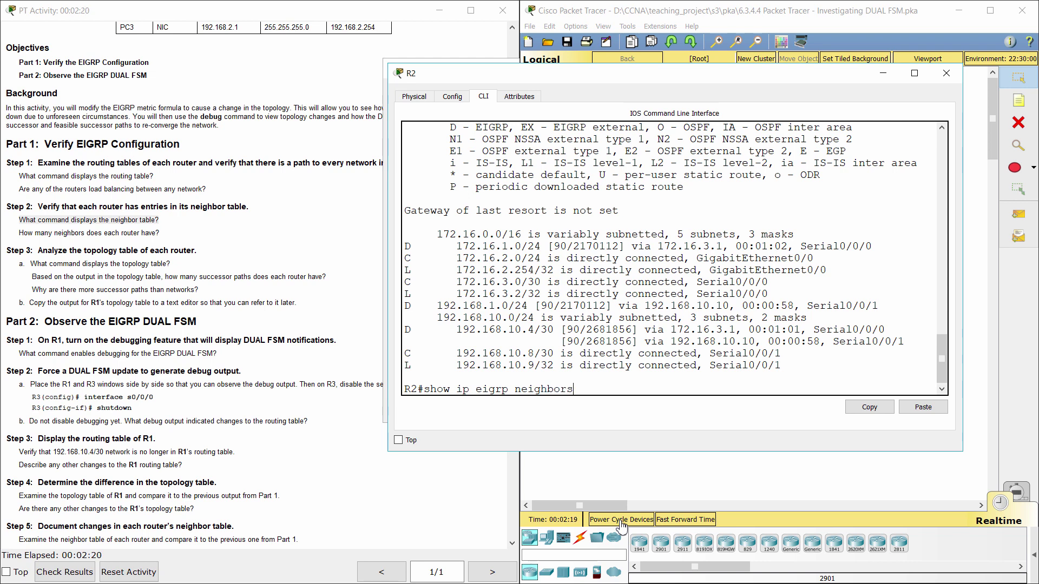
key(Return)
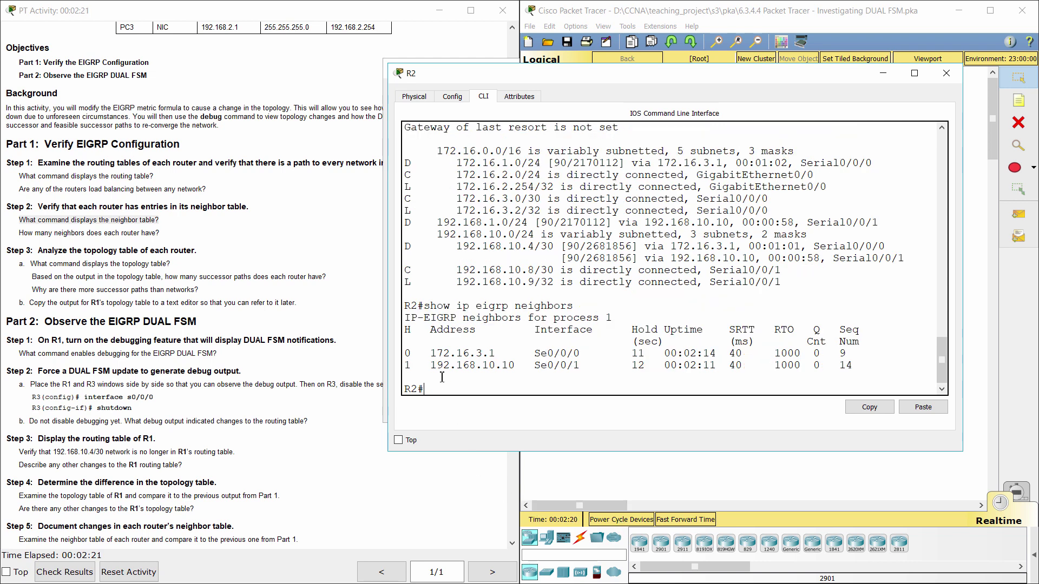
drag(409, 356, 868, 370)
- Switch to router R3's command line, run show ip eigrp neighbors and examine its neighbor entries
click(811, 477)
click(792, 215)
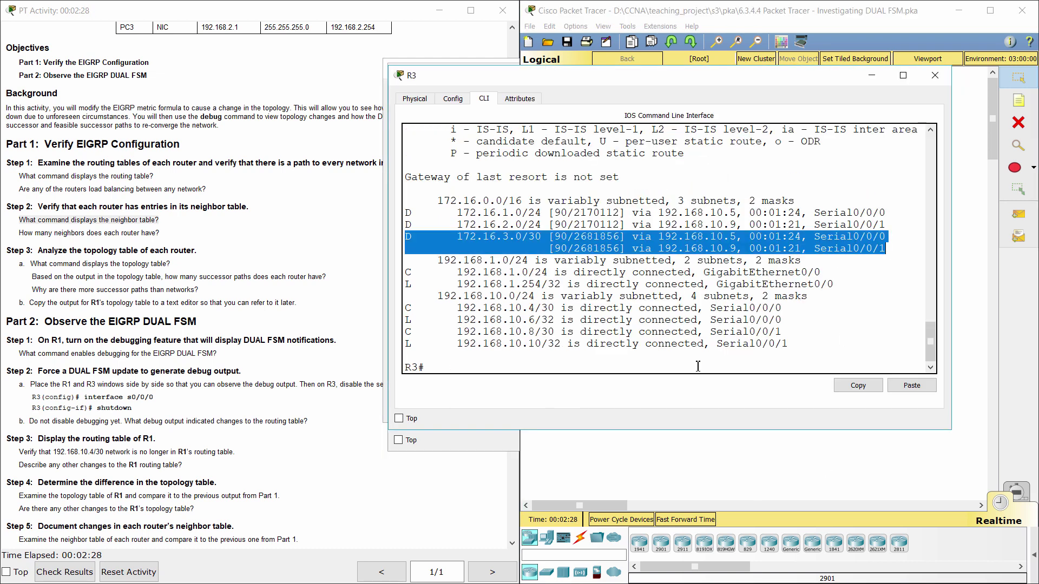
click(574, 365)
text(show ip)
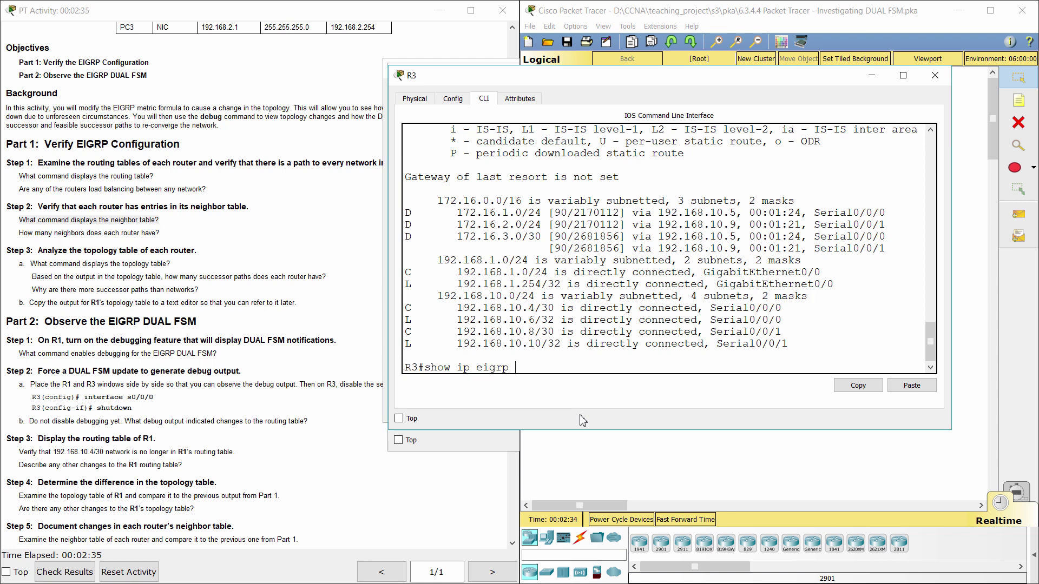
text(eigrp neighbors)
key(Return)
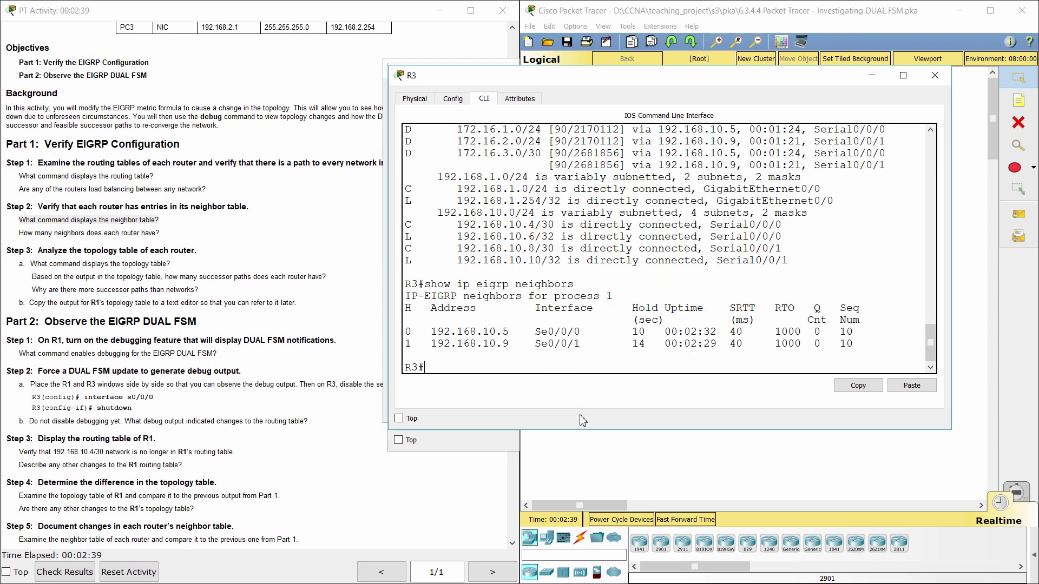
drag(420, 336, 833, 343)
- Review the Step 2 question on neighbors per router and the Step 3 question on the topology table command
click(231, 267)
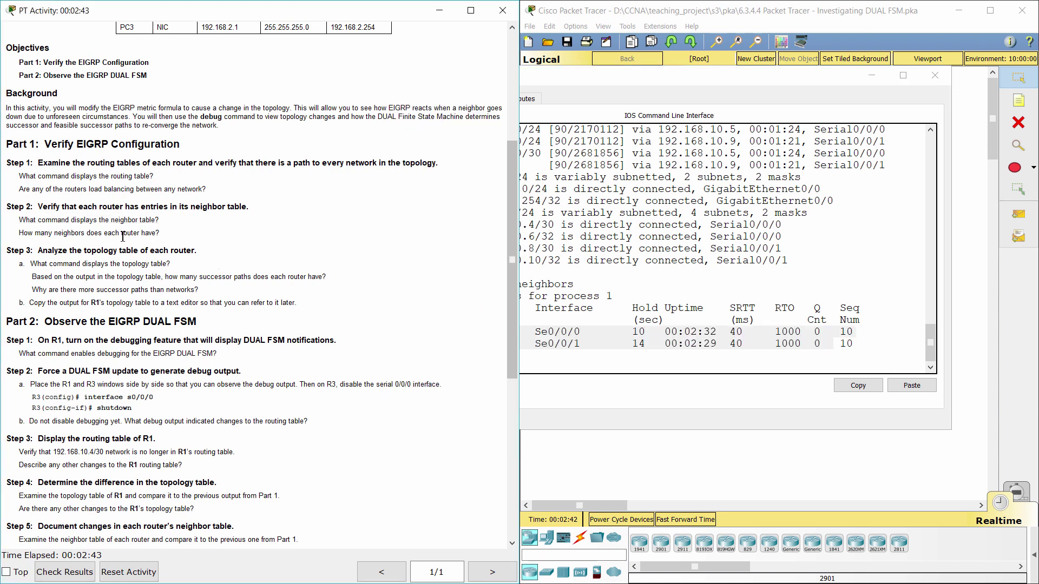
triple_click(168, 226)
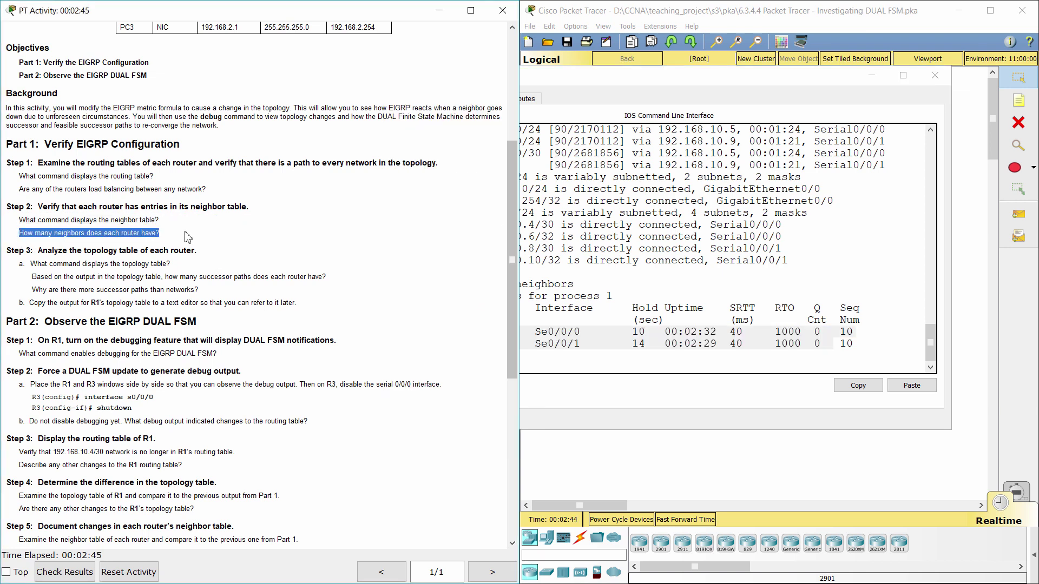
click(187, 237)
drag(13, 250, 218, 242)
click(225, 257)
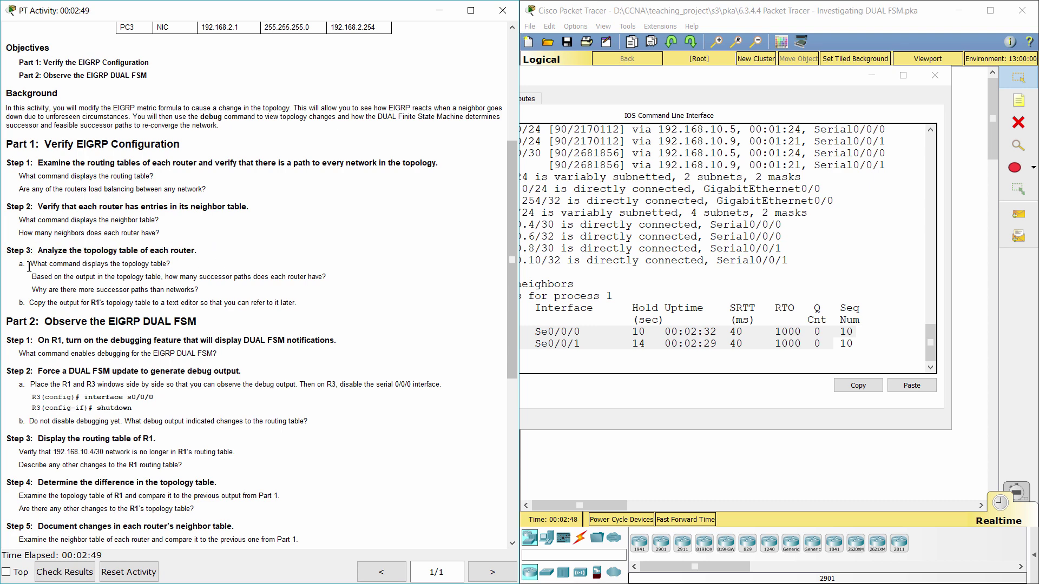
drag(20, 264, 184, 266)
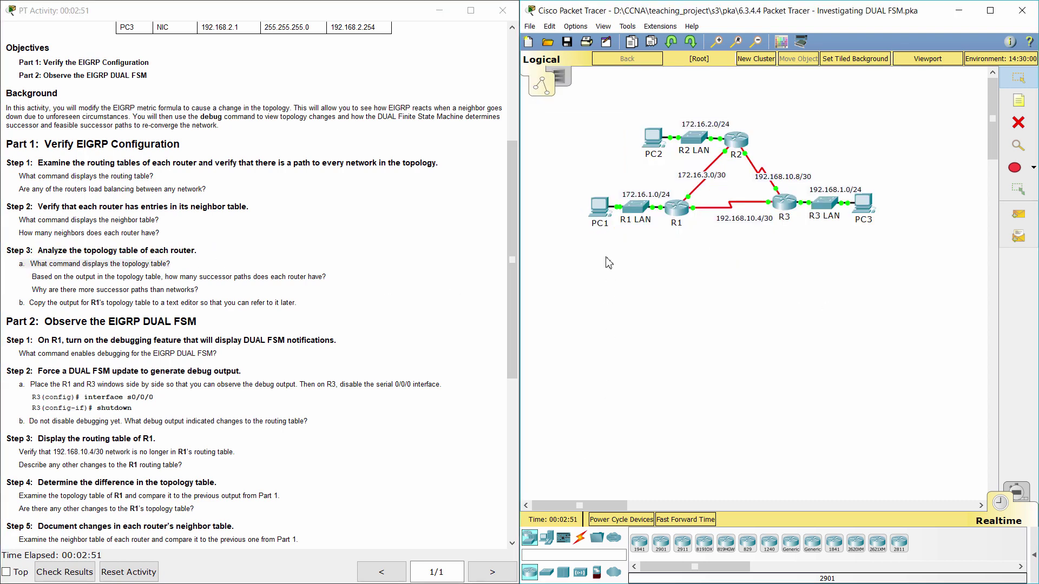
- Display R1's EIGRP topology table with show ip eigrp topology and examine the successor entries
click(609, 170)
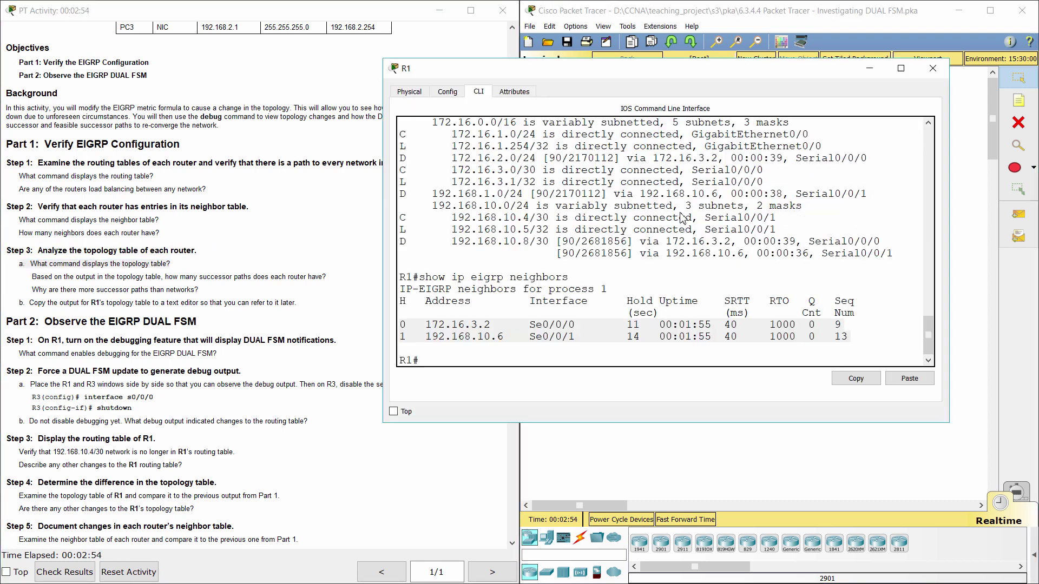
click(542, 372)
text(show)
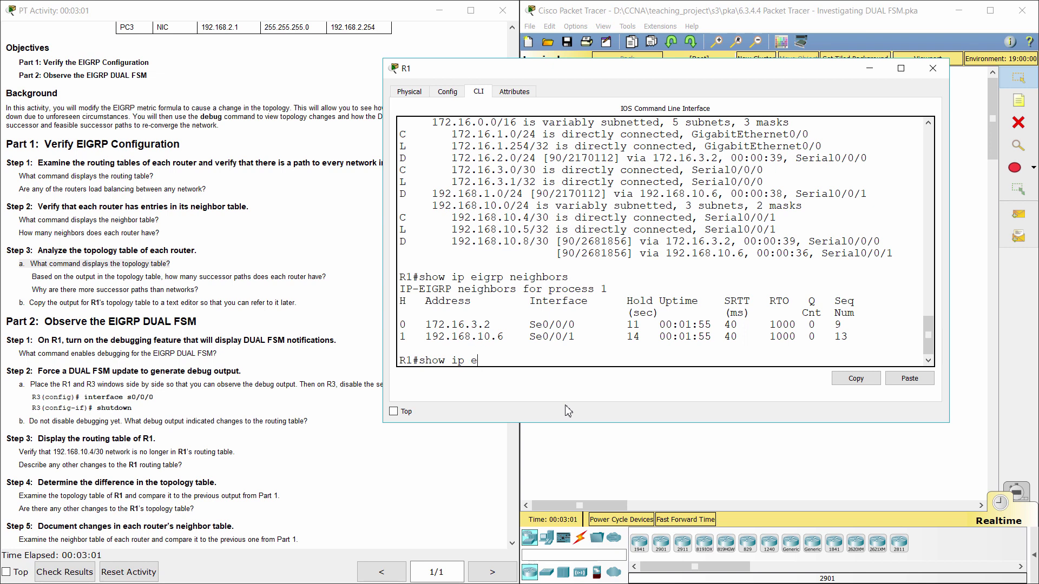
text(ip eigrp topology)
key(Return)
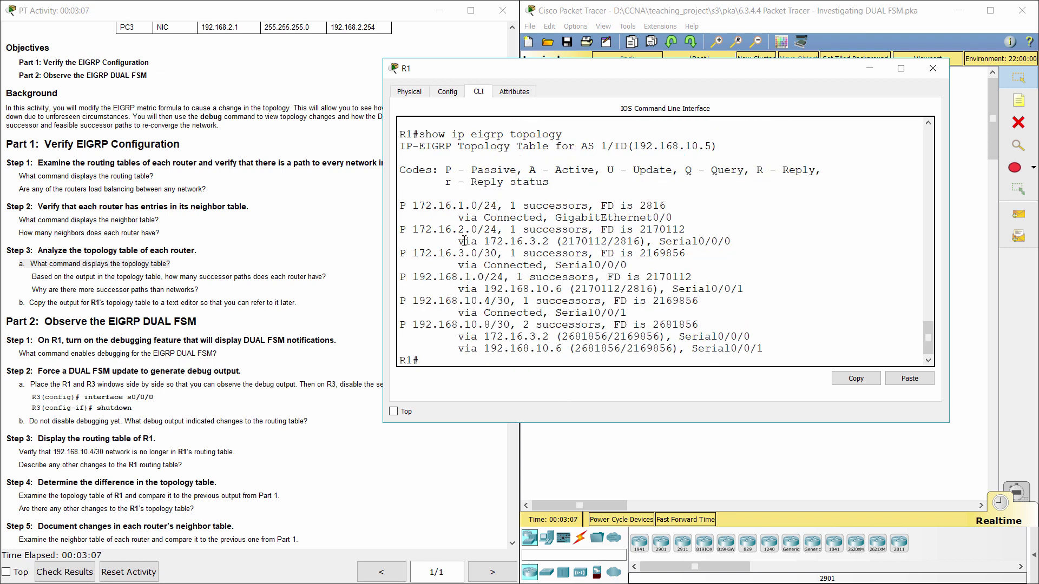
drag(401, 206, 775, 335)
- Run show ip eigrp topology on R2 and examine its entries, especially the paths to 192.168.10.4/30
click(711, 461)
click(745, 145)
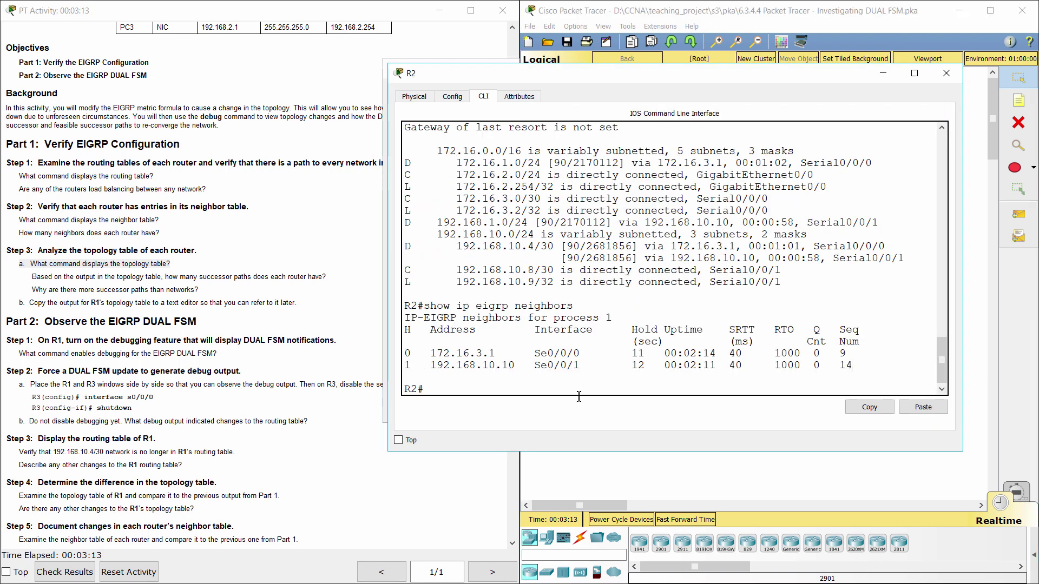
text(show )
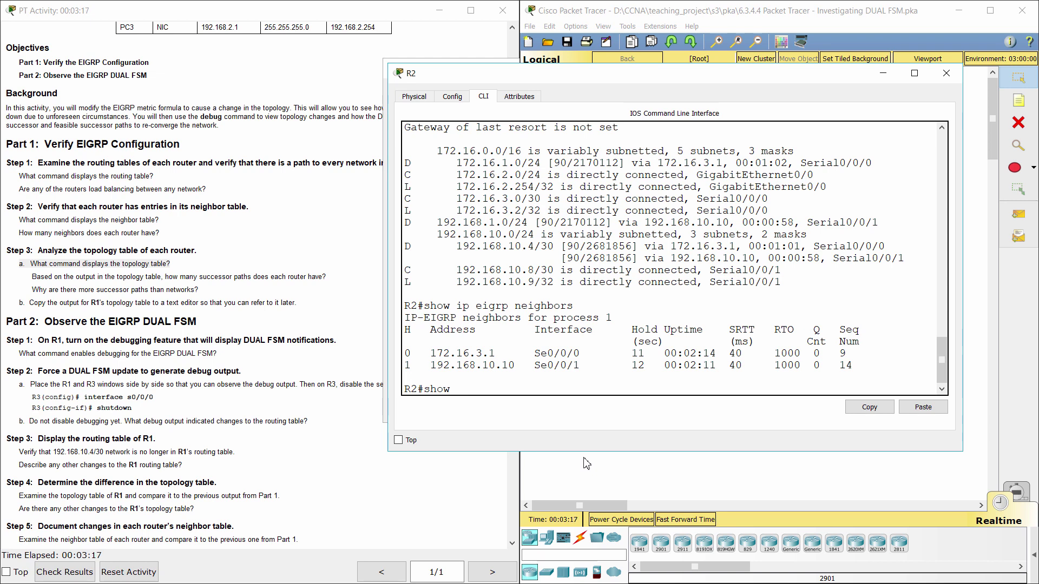
text(ip)
text(eigrp topology)
key(Return)
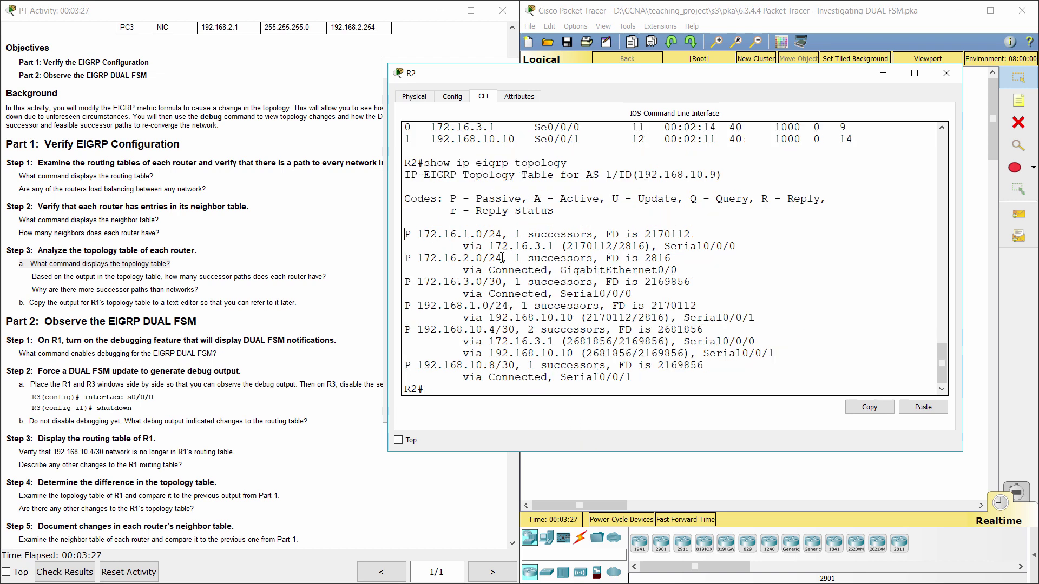
drag(406, 234, 716, 383)
click(714, 370)
drag(406, 330, 767, 355)
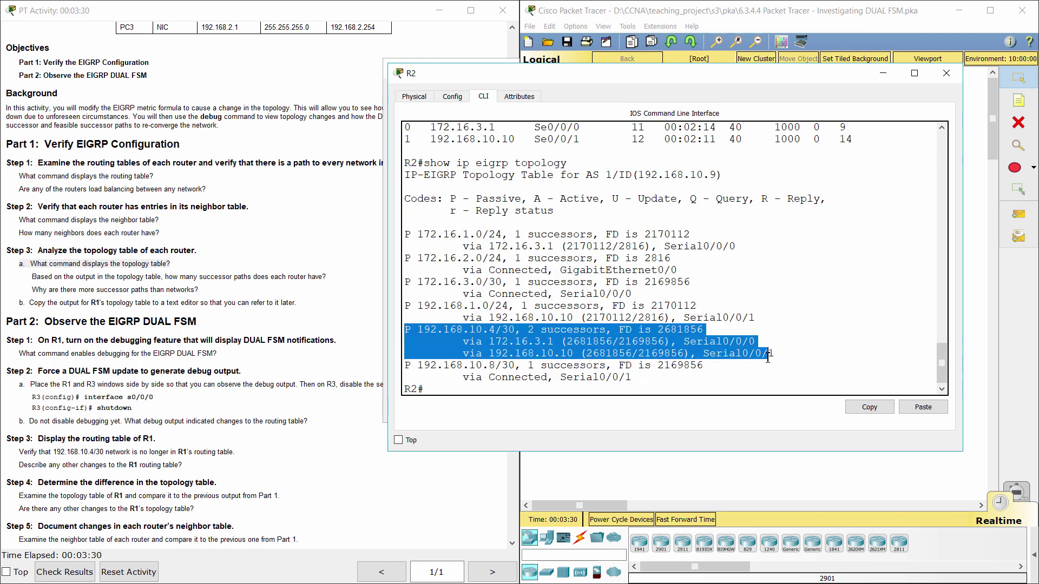
- Return to router R3's command line and display its EIGRP topology table with show ip eigrp topology
click(720, 483)
click(785, 206)
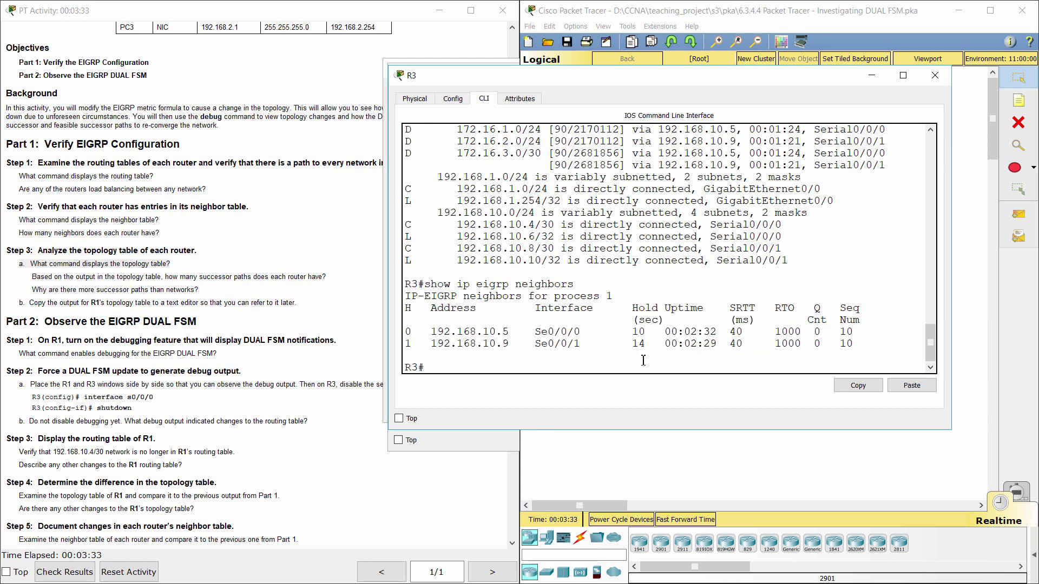
text(show ip eigrp topol)
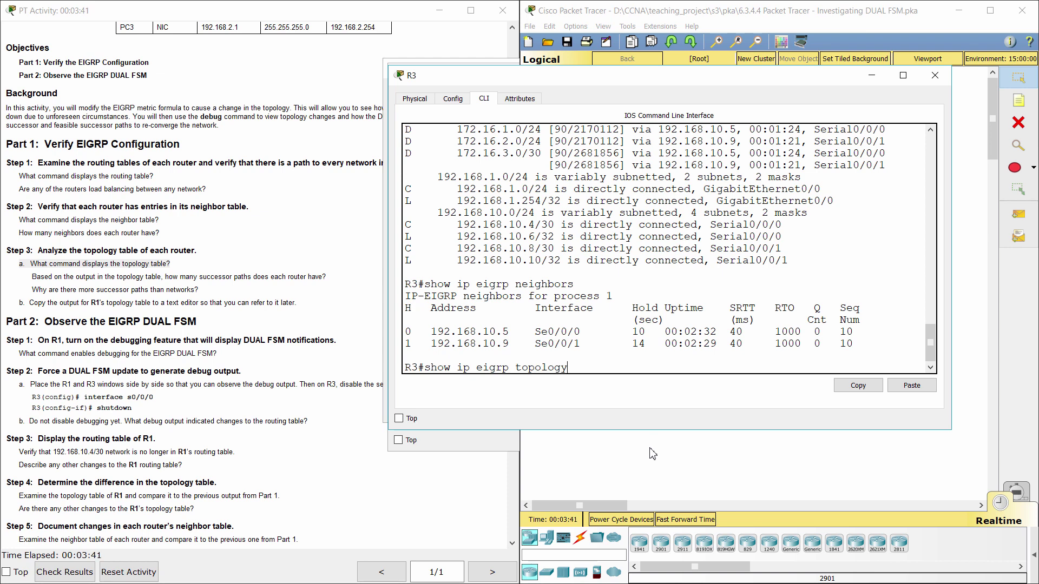
text(ogy)
key(Return)
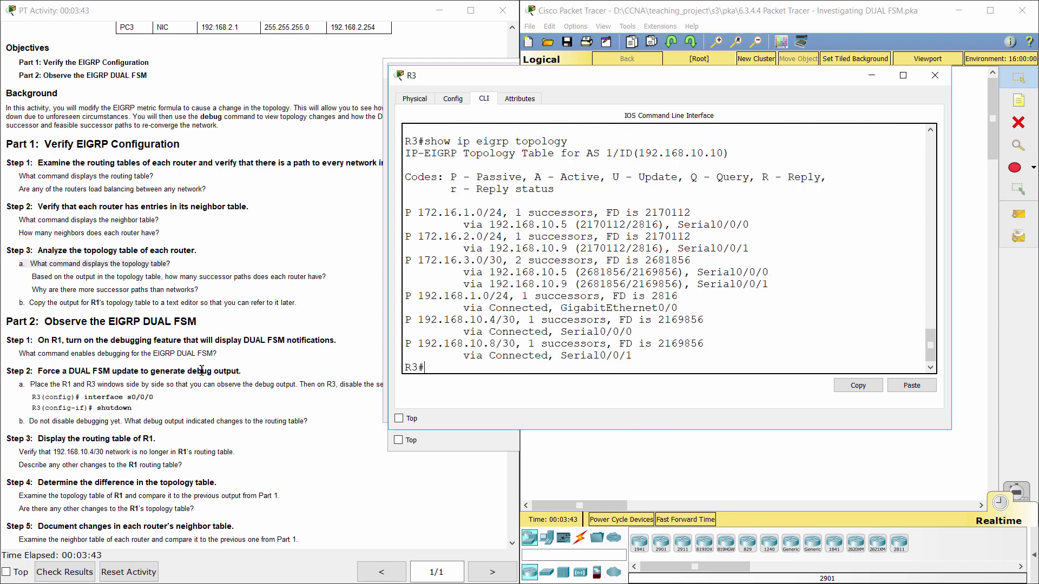
- Check the Step 3 questions about the number of successor paths versus networks against R3's topology table
click(33, 276)
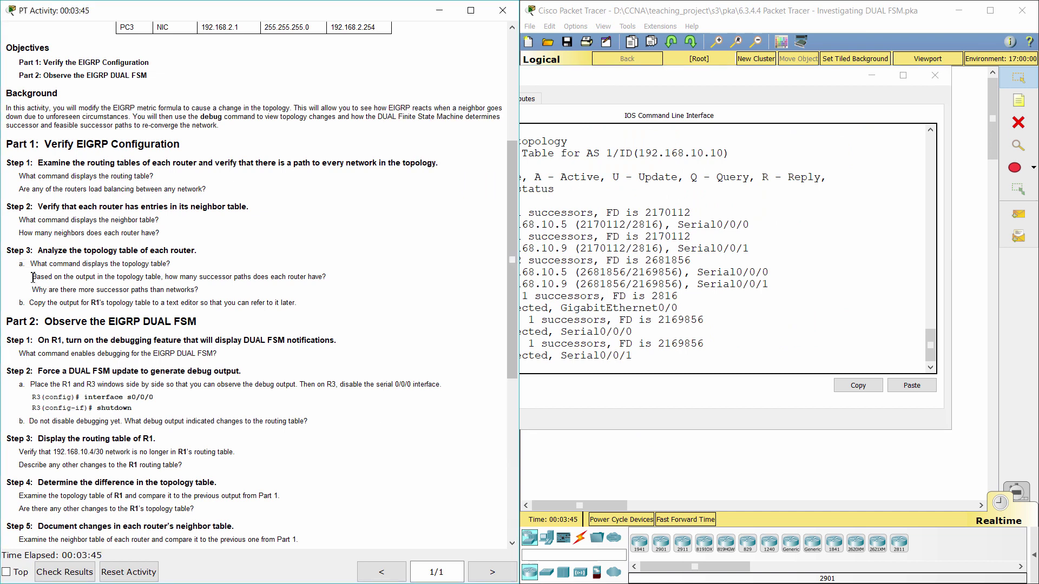
drag(33, 277, 326, 277)
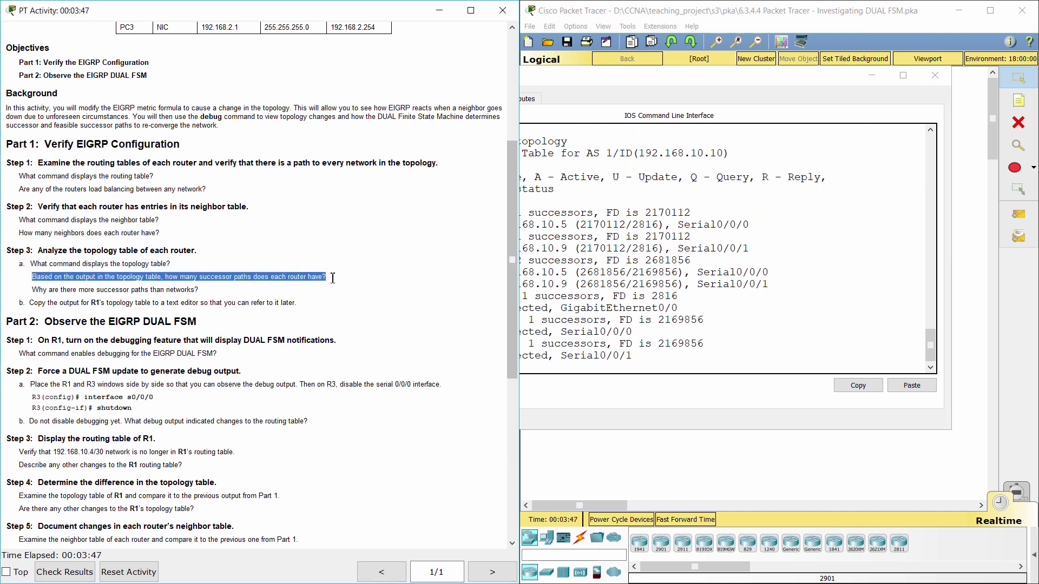
key(alt+Tab)
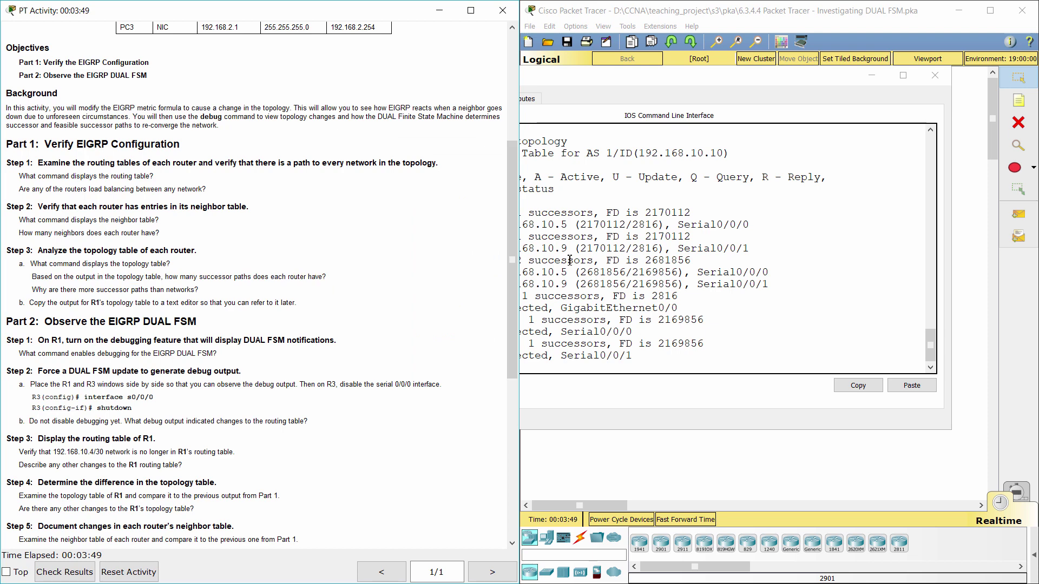
drag(406, 211, 659, 357)
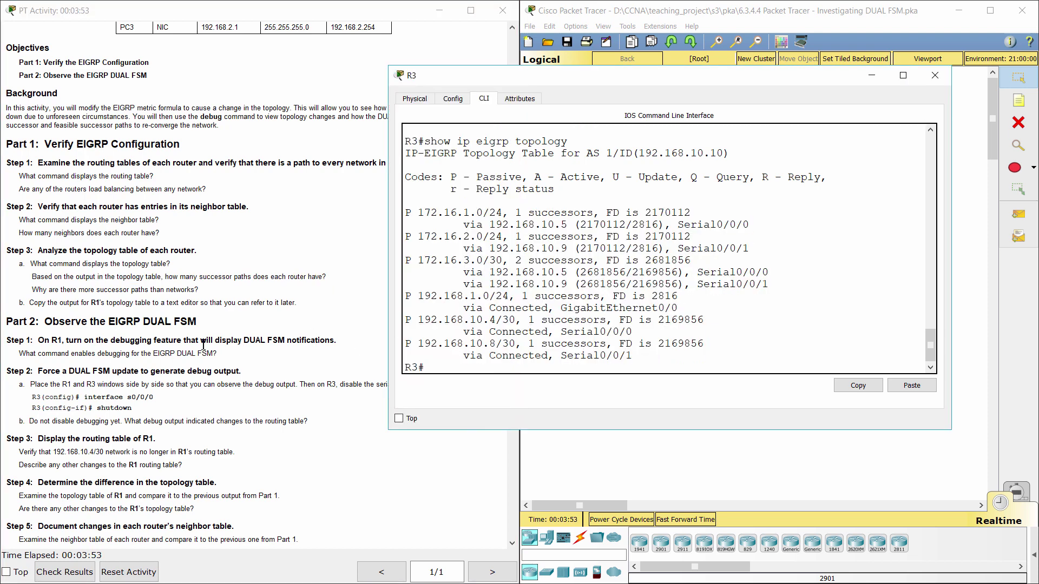
drag(32, 289, 233, 291)
click(233, 291)
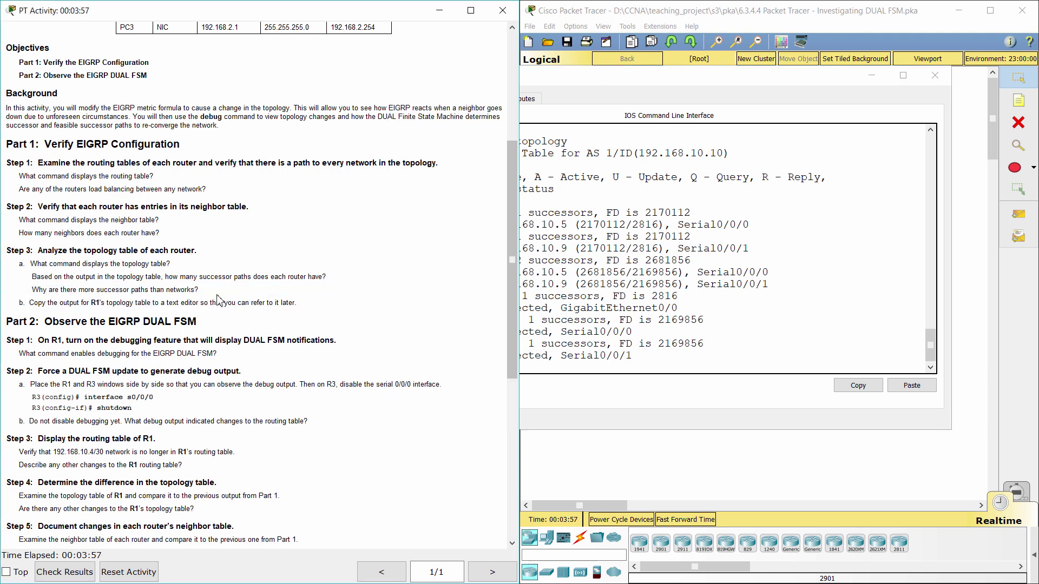
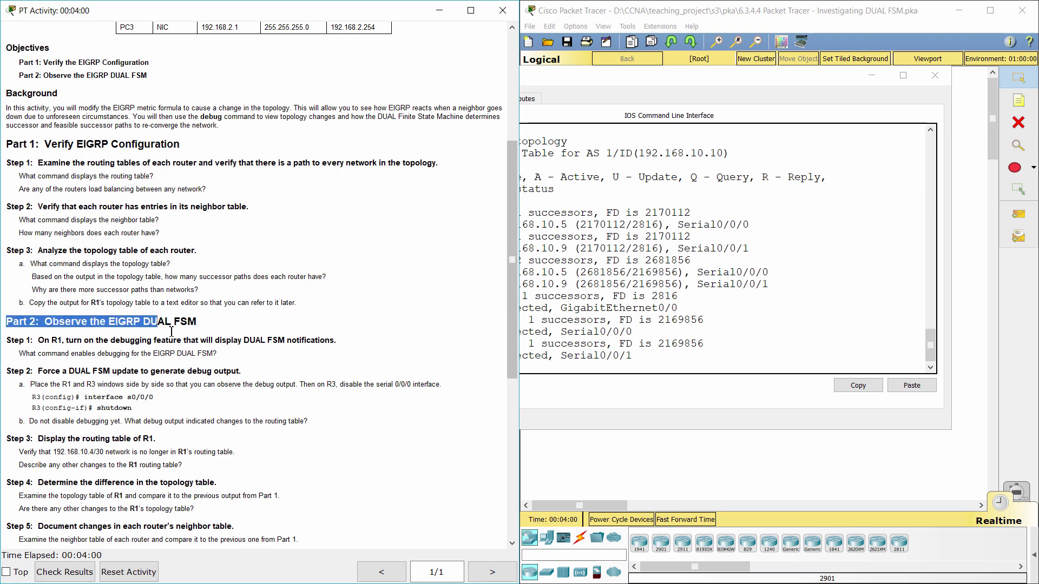
- Read Part 2 Step 1 about enabling DUAL FSM debugging on R1 and bring the network topology workspace forward
drag(512, 349, 511, 408)
drag(7, 226, 356, 228)
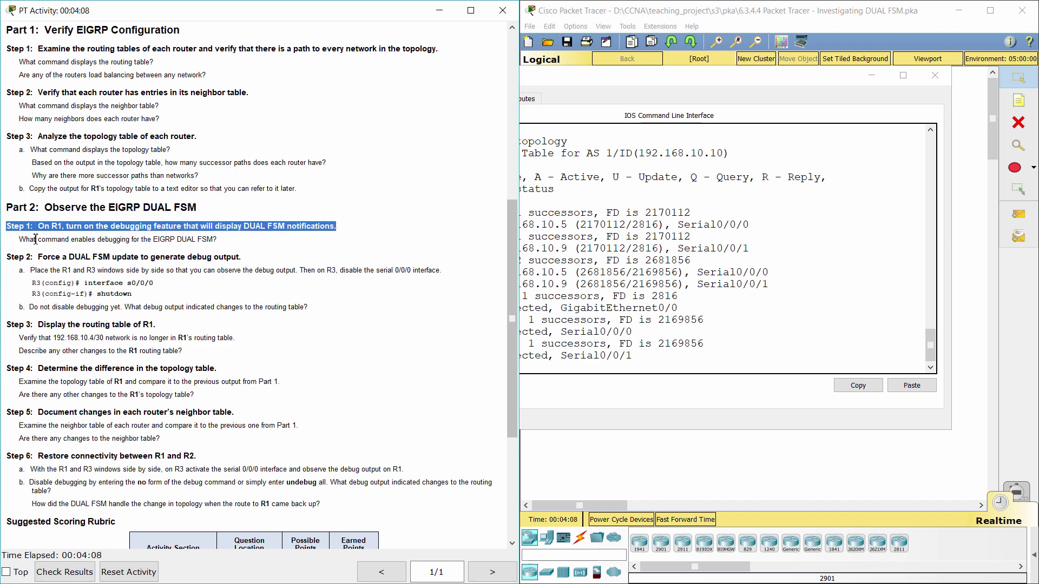
drag(20, 242, 217, 239)
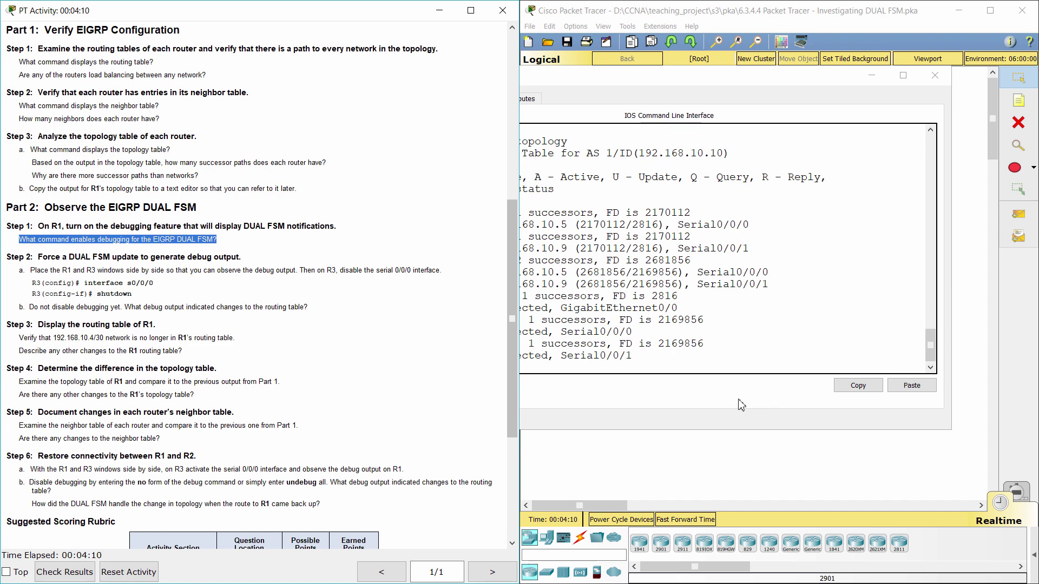
click(696, 421)
click(669, 453)
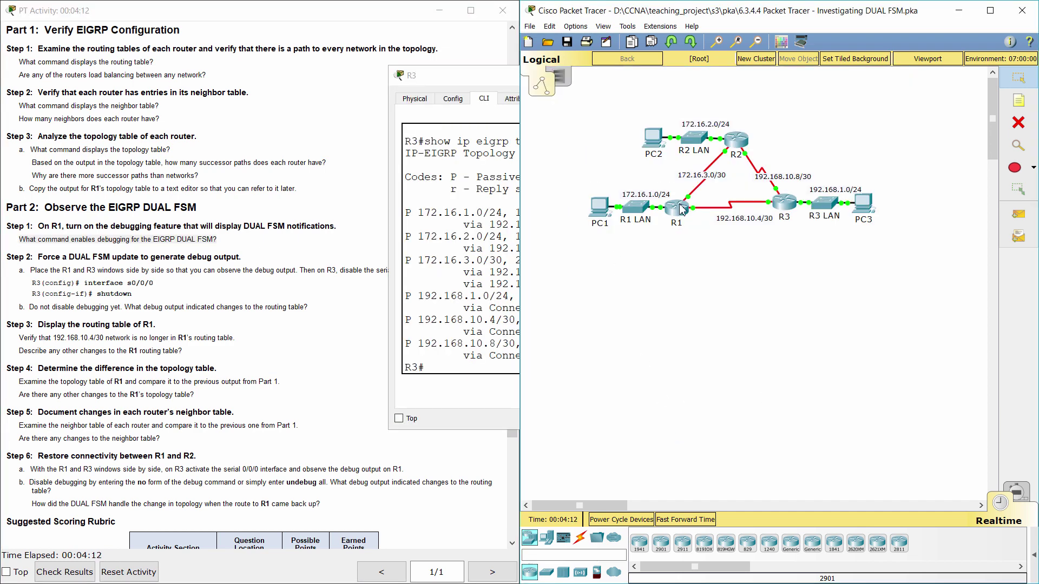
- Open router R1's command line and turn on DUAL FSM debugging with debug eigrp fsm
click(679, 203)
click(518, 364)
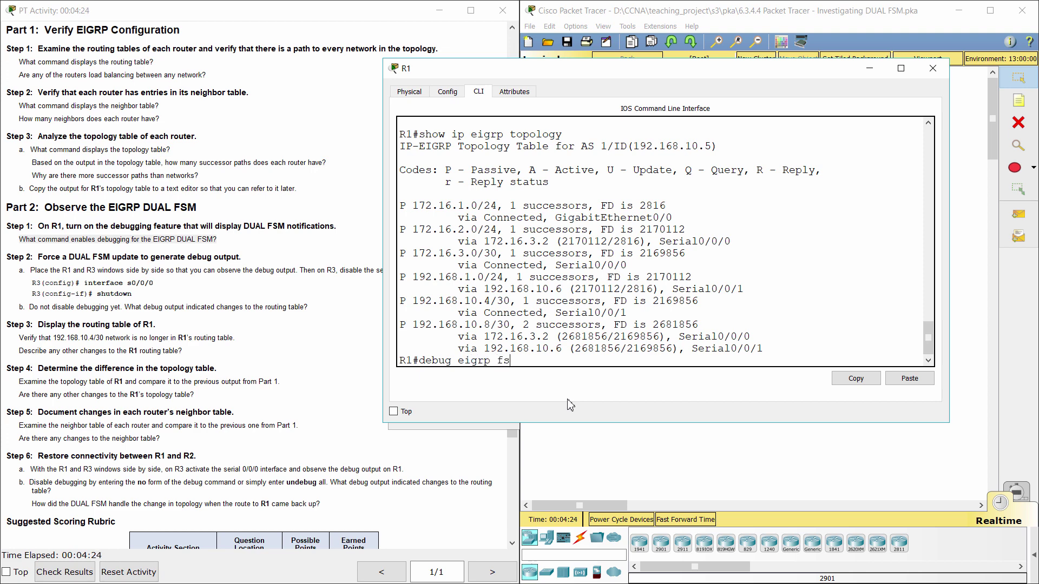
key(Return)
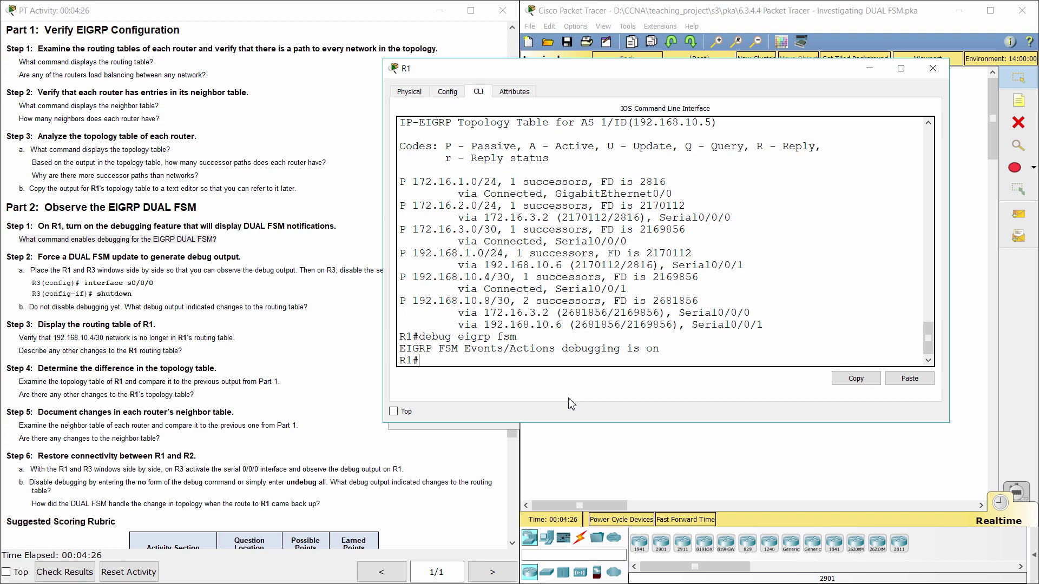
drag(405, 349, 669, 349)
- Read Part 2 Step 2a and place the R1 and R3 command-line windows side by side
click(217, 295)
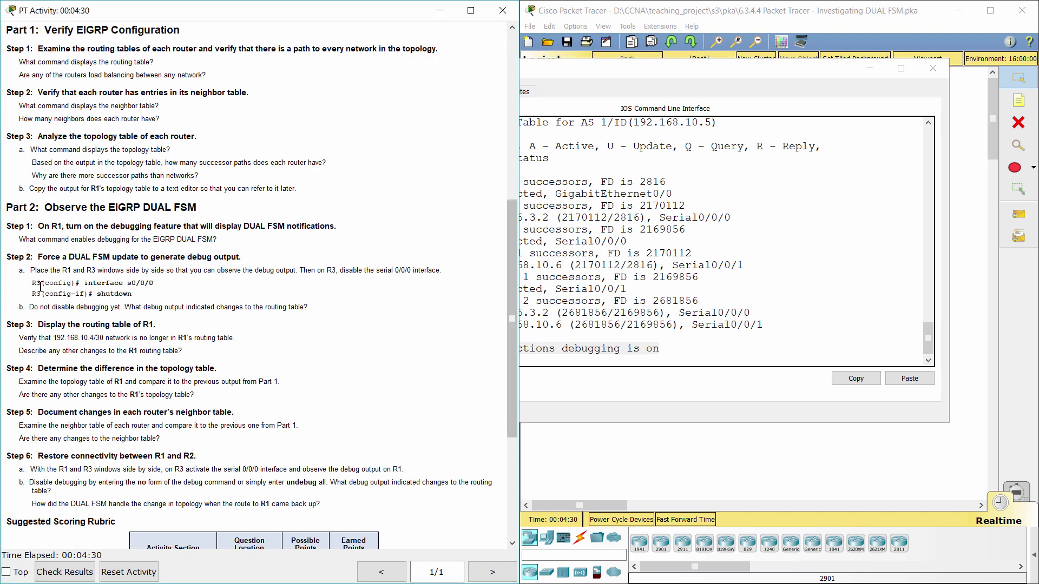
drag(6, 257, 253, 259)
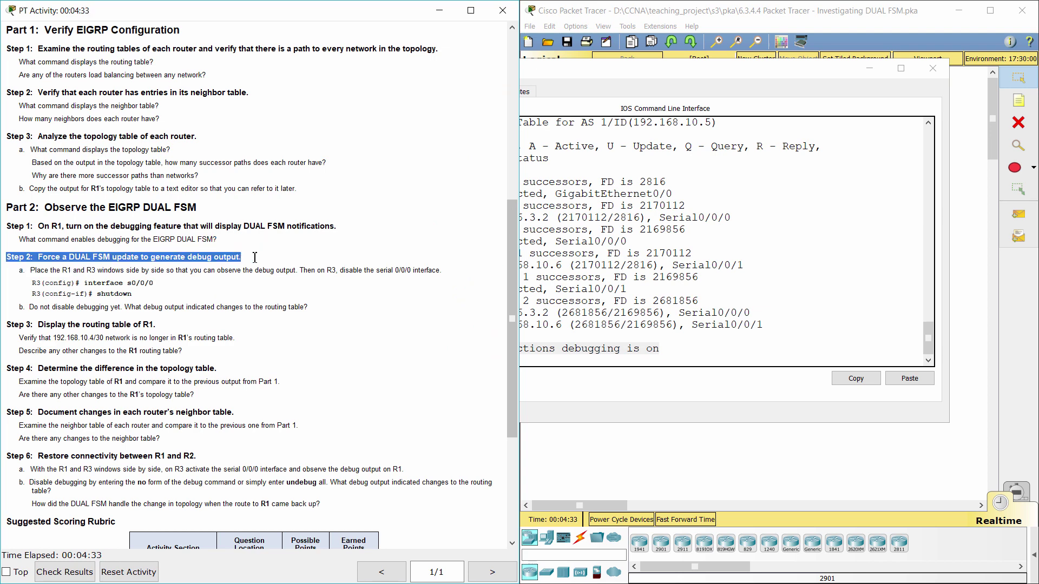
click(211, 285)
drag(25, 270, 450, 270)
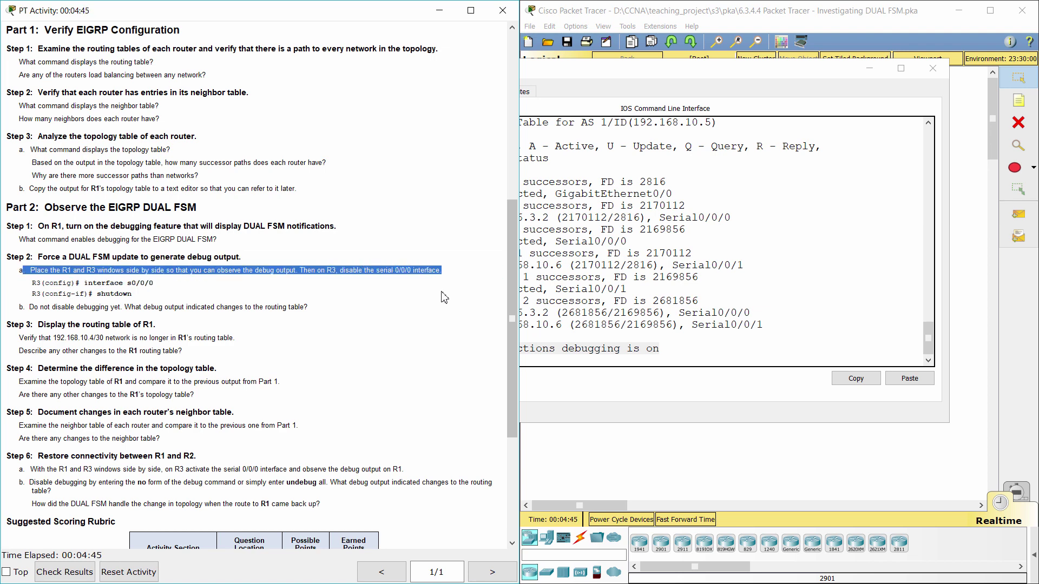
drag(701, 76, 272, 63)
click(784, 203)
drag(695, 73, 808, 69)
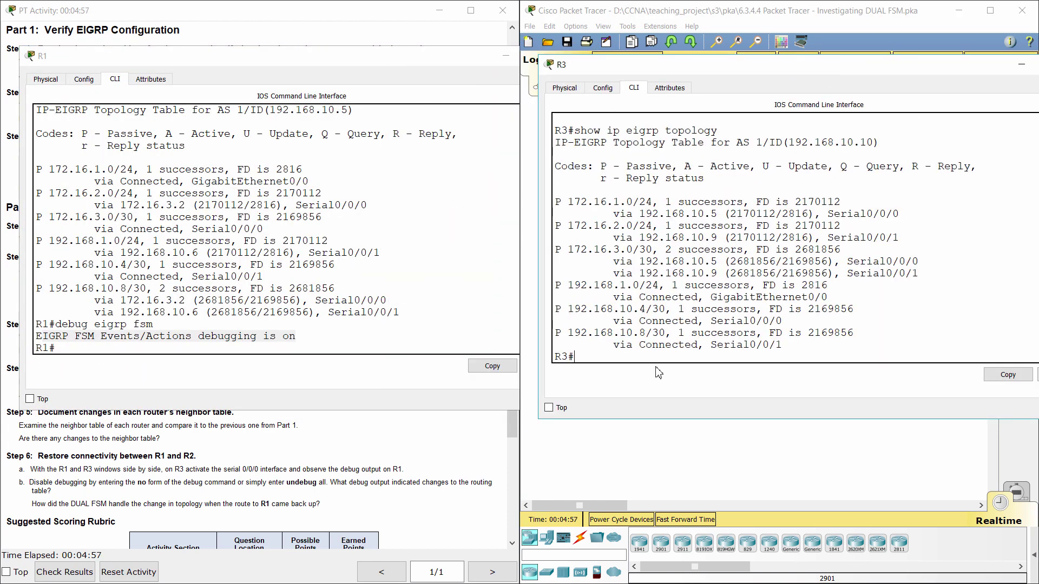
- On R3, enter global configuration mode and shut down interface s0/0/0 as the Step 2 instructions state
text(conf t)
key(Return)
click(393, 433)
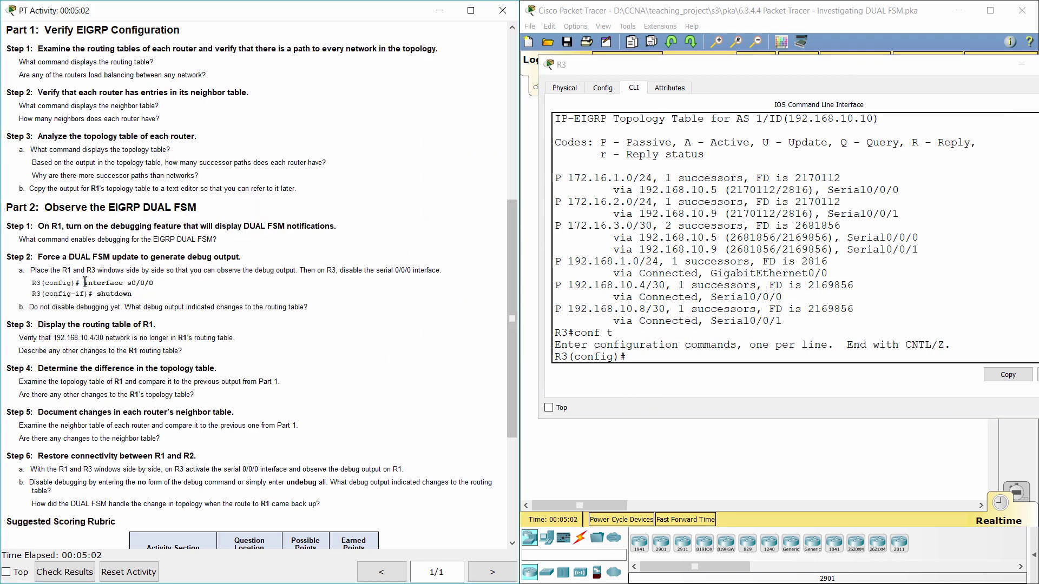
mouse_move(28, 287)
mouse_down()
mouse_move(128, 284)
mouse_move(33, 296)
mouse_up()
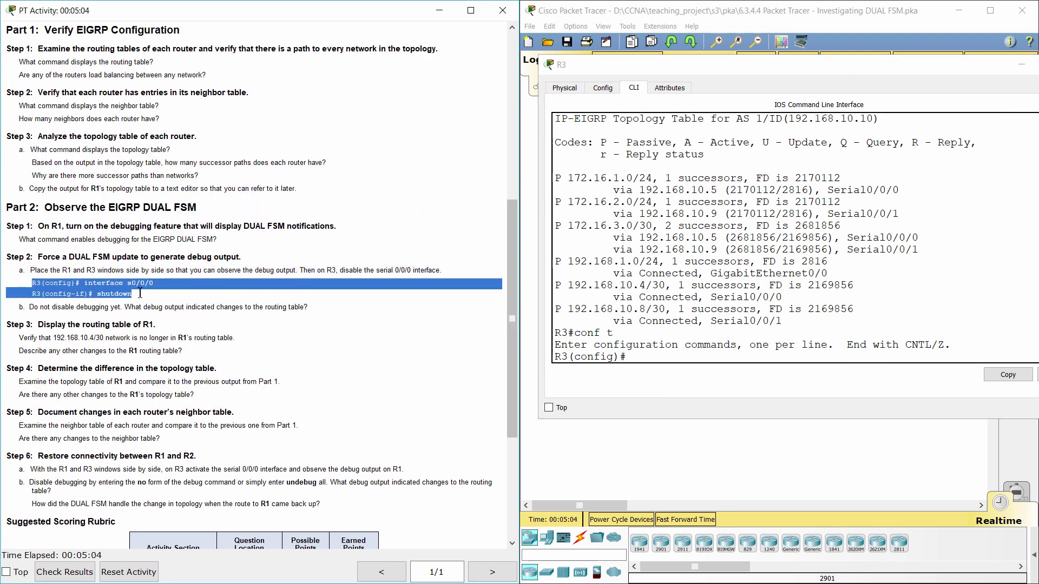
click(636, 440)
click(680, 216)
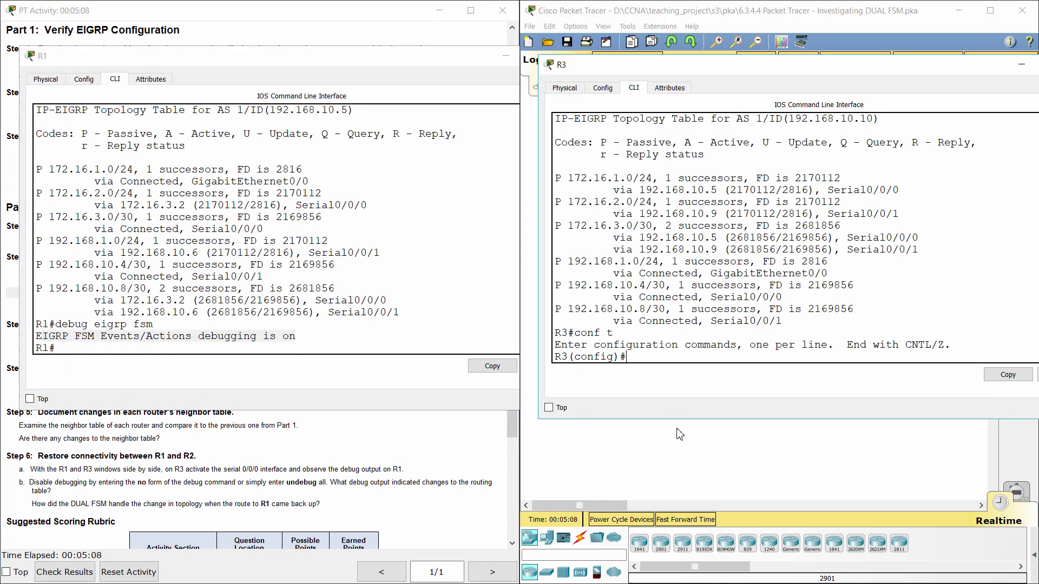
text(int s0/0/0)
key(Return)
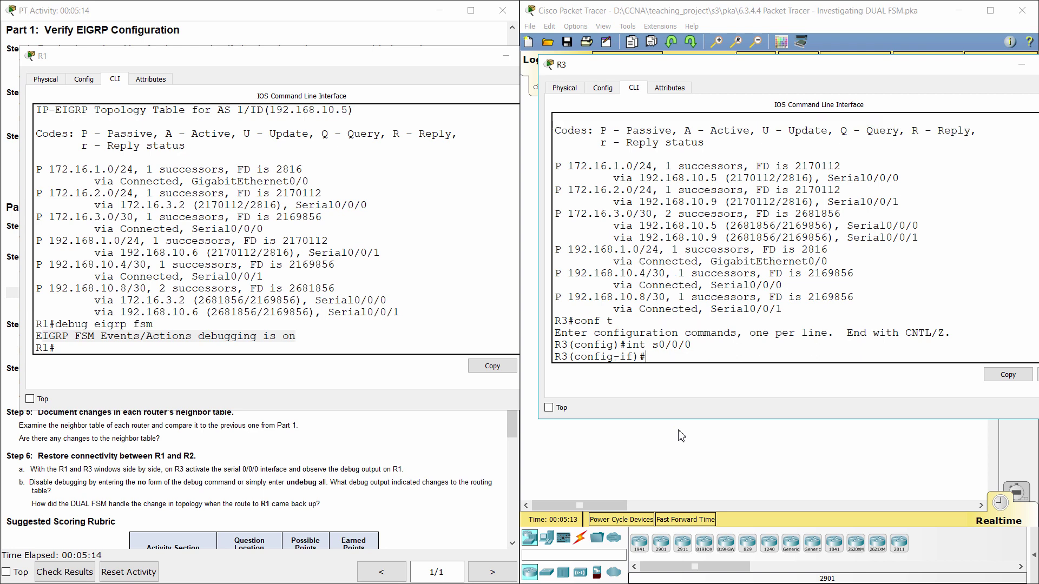
text(shutdown)
key(Return)
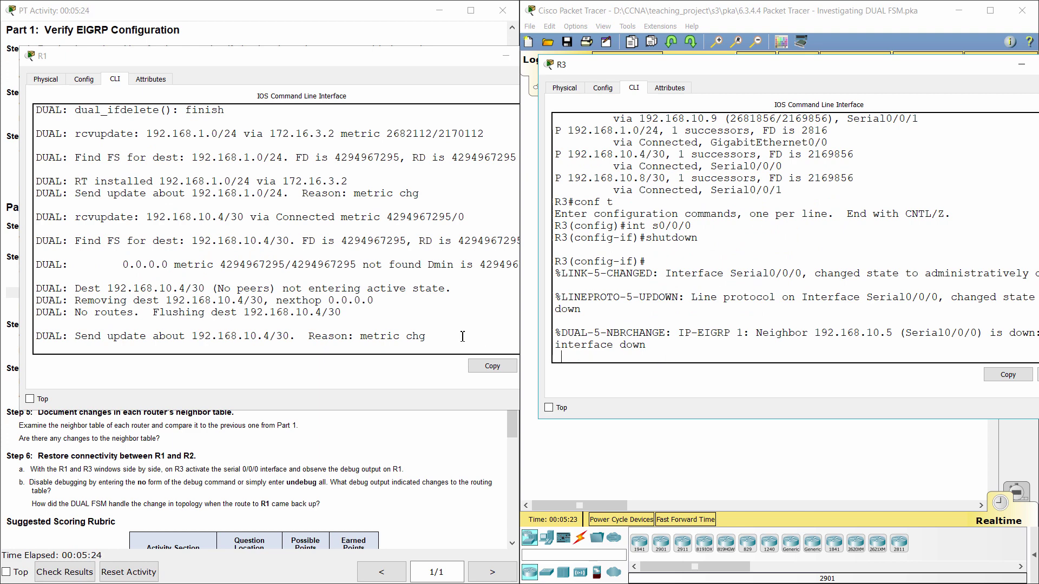
- Review R1's DUAL debug output from the debug eigrp fsm command through the last update message
click(431, 321)
scroll(370, 303, up, 2)
scroll(370, 303, down, 2)
scroll(370, 303, up, 3)
scroll(370, 303, down, 3)
scroll(371, 303, up, 3)
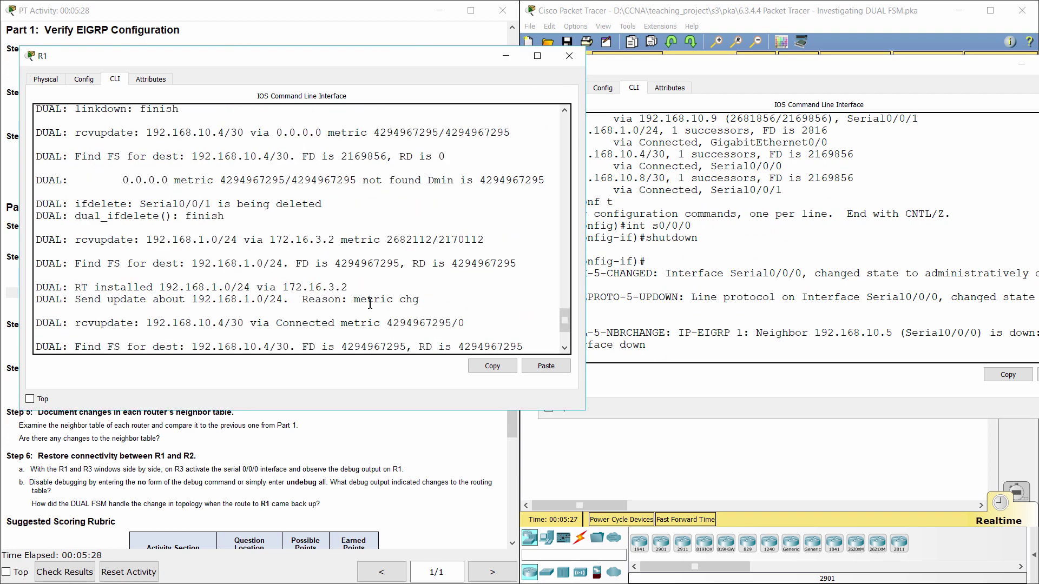
scroll(370, 303, up, 4)
scroll(370, 303, down, 6)
scroll(370, 303, down, 2)
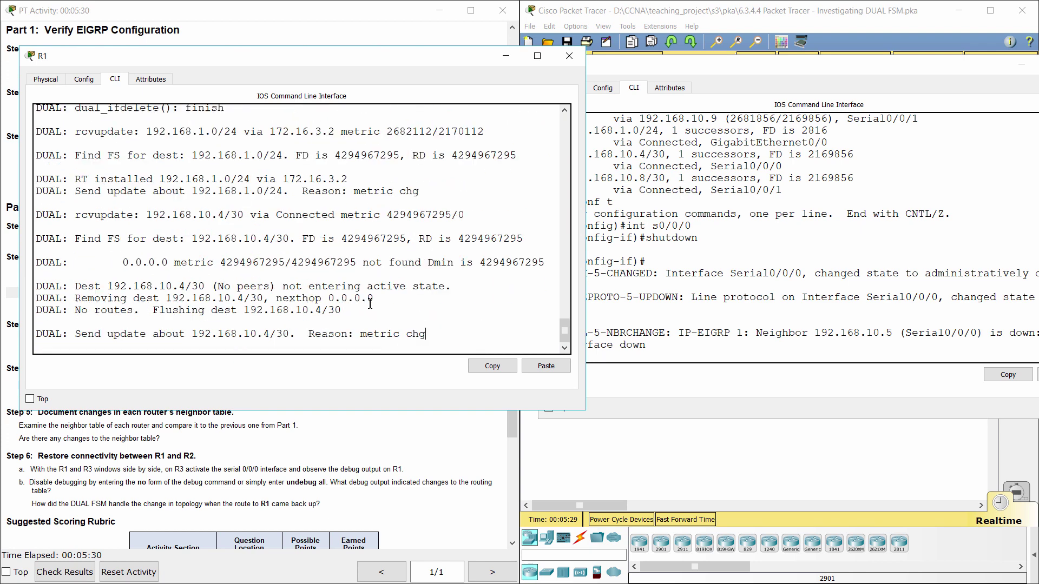
scroll(370, 303, up, 10)
scroll(370, 303, up, 3)
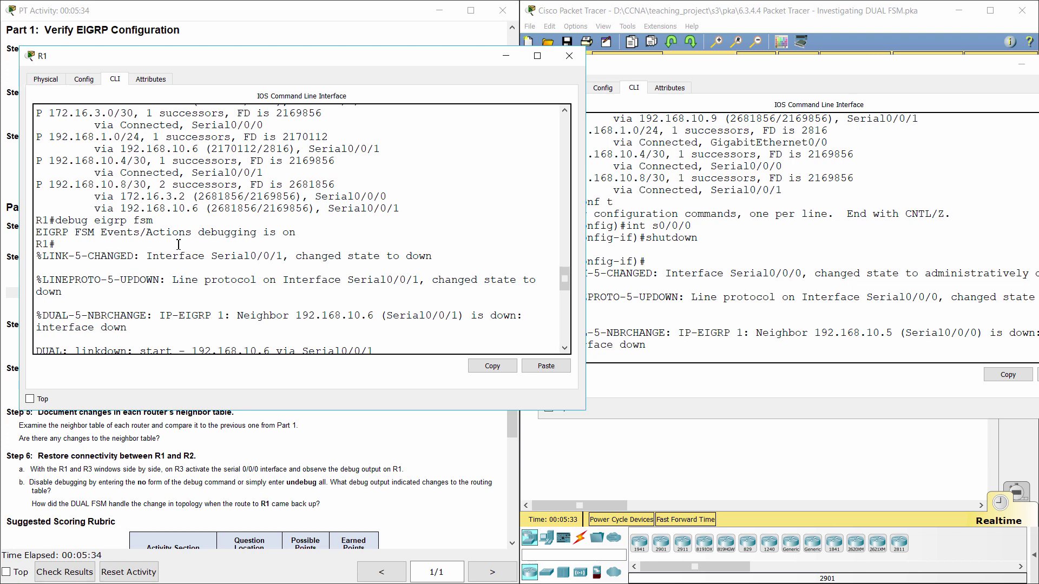
scroll(195, 261, down, 6)
scroll(194, 262, down, 10)
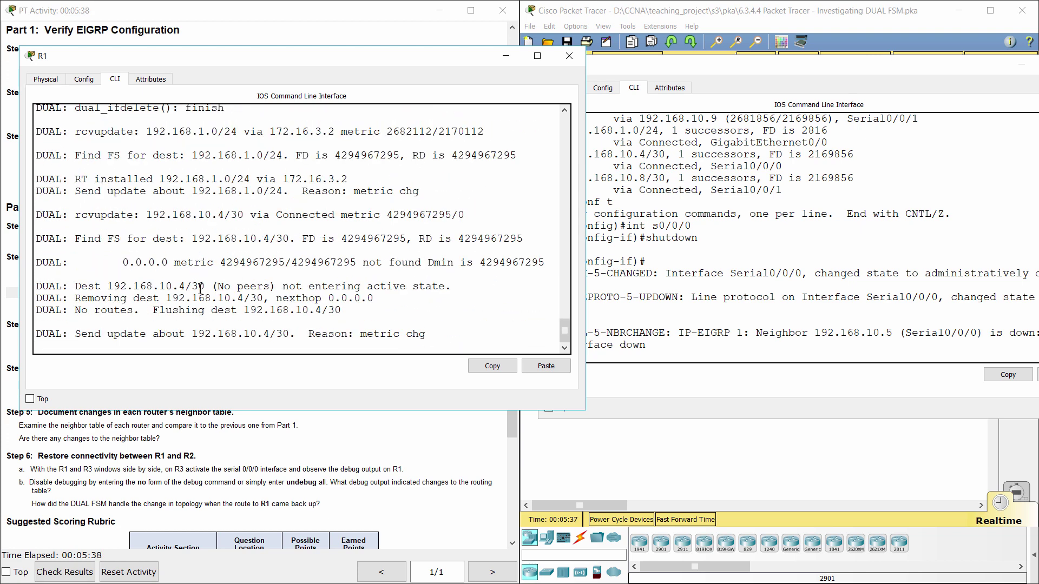
- Examine the lines in R1's debug output that concern destination 192.168.10.4/30 and its next hop
drag(82, 303, 384, 300)
click(350, 314)
drag(108, 307, 439, 309)
click(432, 307)
- Read Part 2 Step 3 about checking R1's routing table for the 192.168.10.4/30 network
click(240, 463)
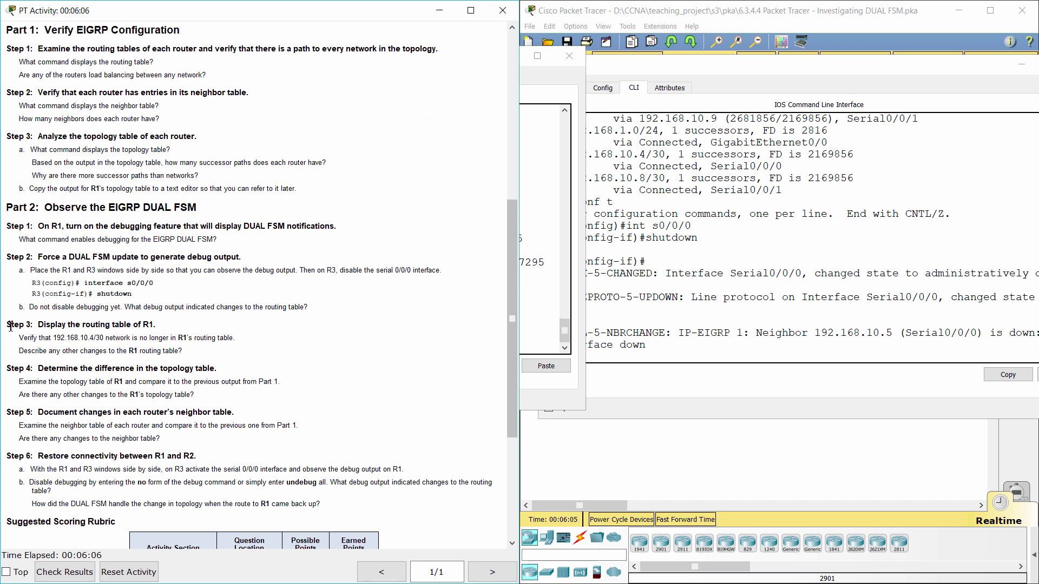
drag(7, 324, 177, 322)
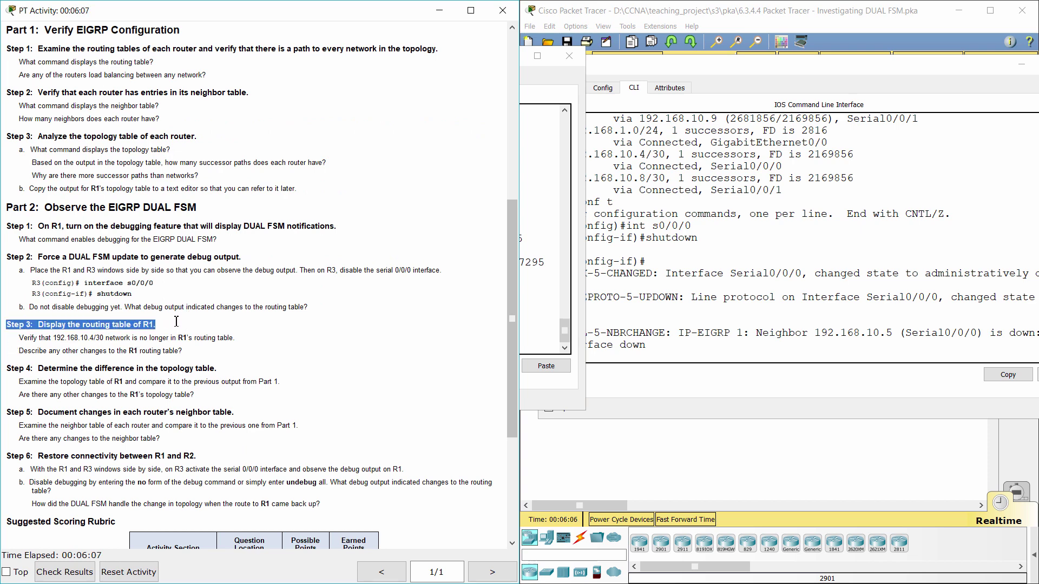
click(206, 361)
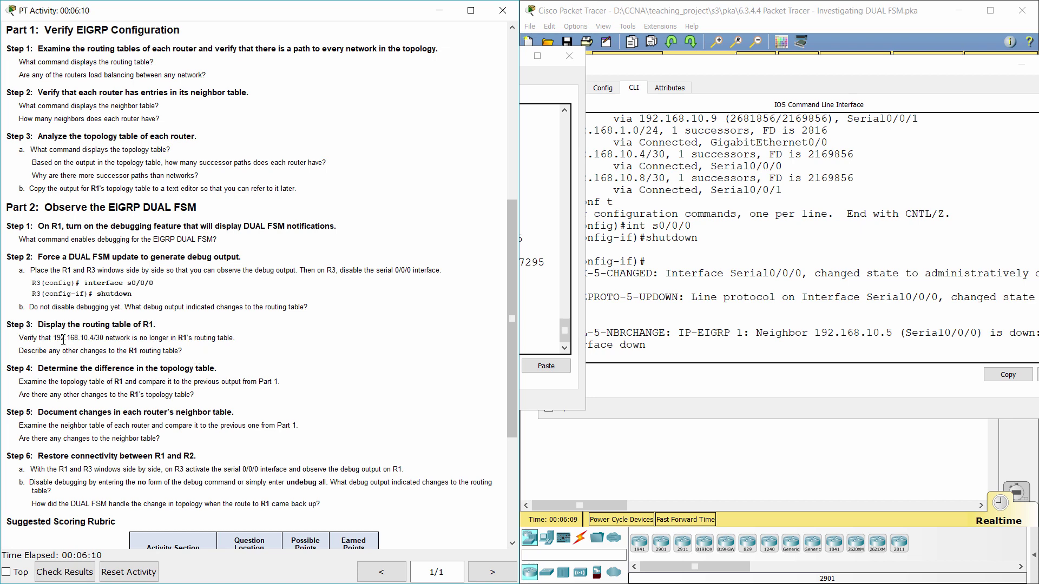
drag(22, 349, 185, 350)
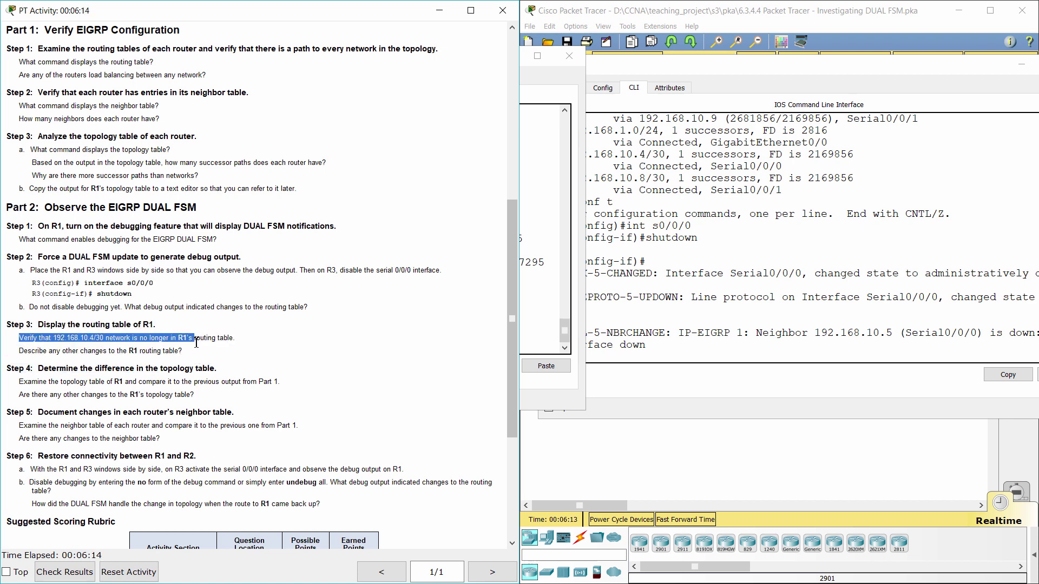
- Display R1's routing table with show ip route and examine its entries, especially those under 192.168.10.0/30
click(566, 398)
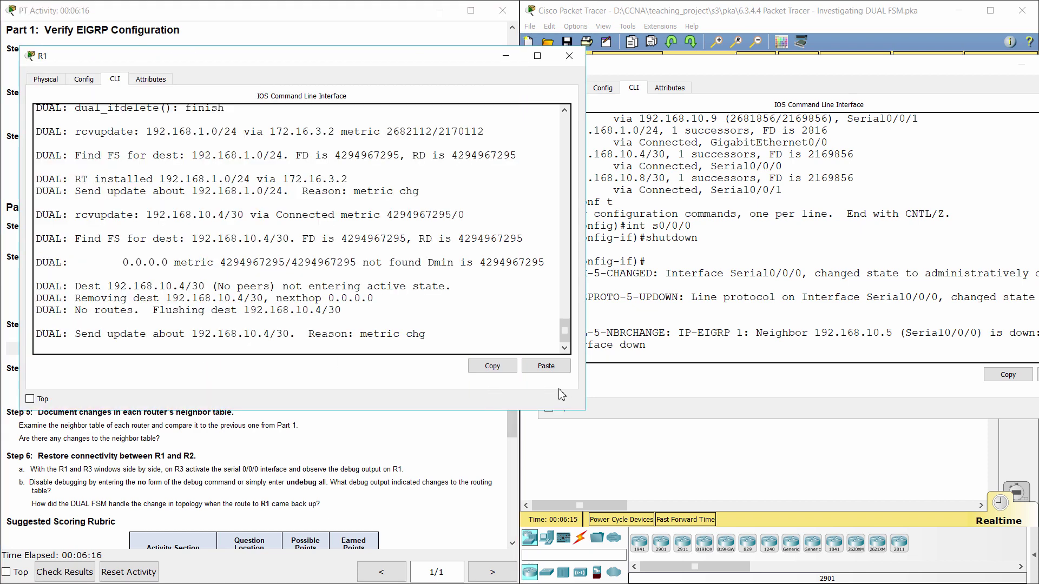
key(Return)
text(show ip route)
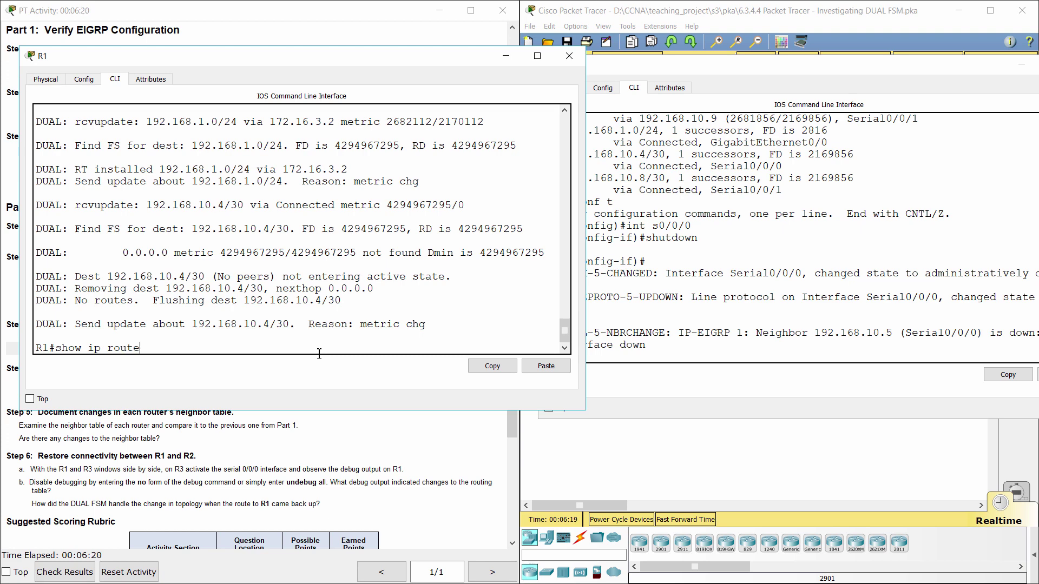
click(317, 419)
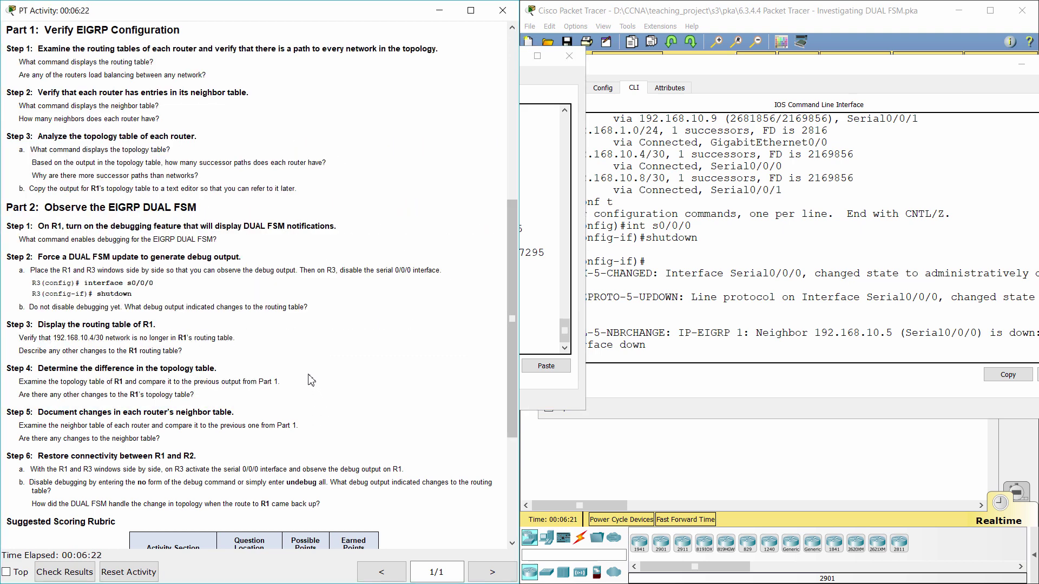
drag(86, 324, 157, 324)
key(alt+Tab)
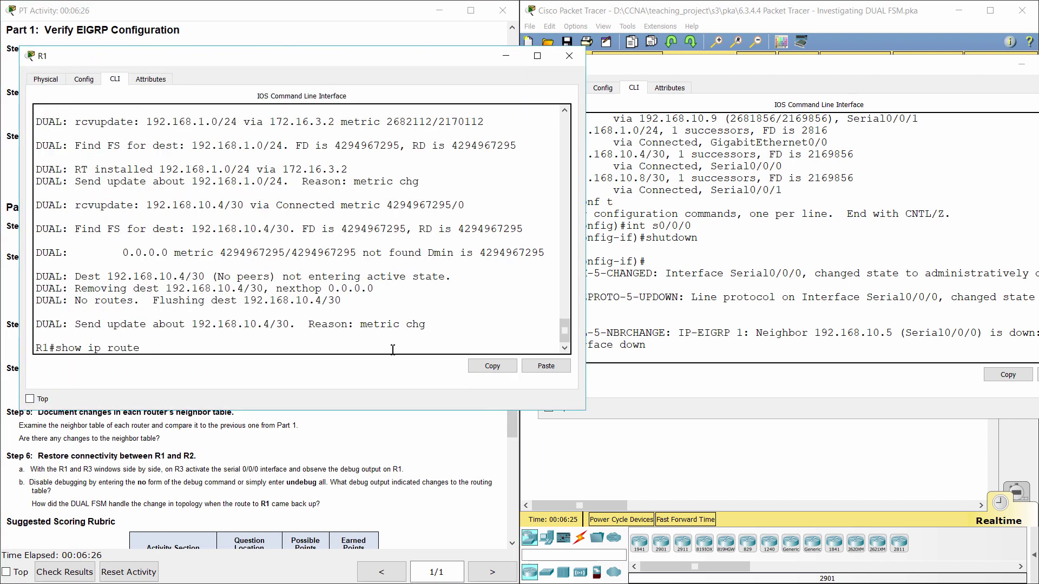
key(Return)
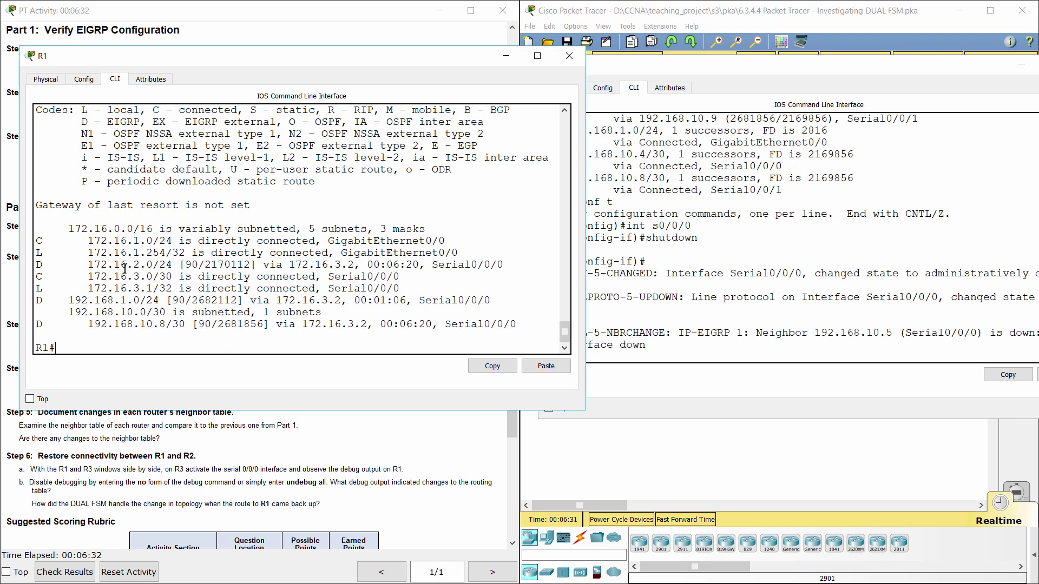
drag(44, 229, 506, 323)
drag(38, 328, 524, 321)
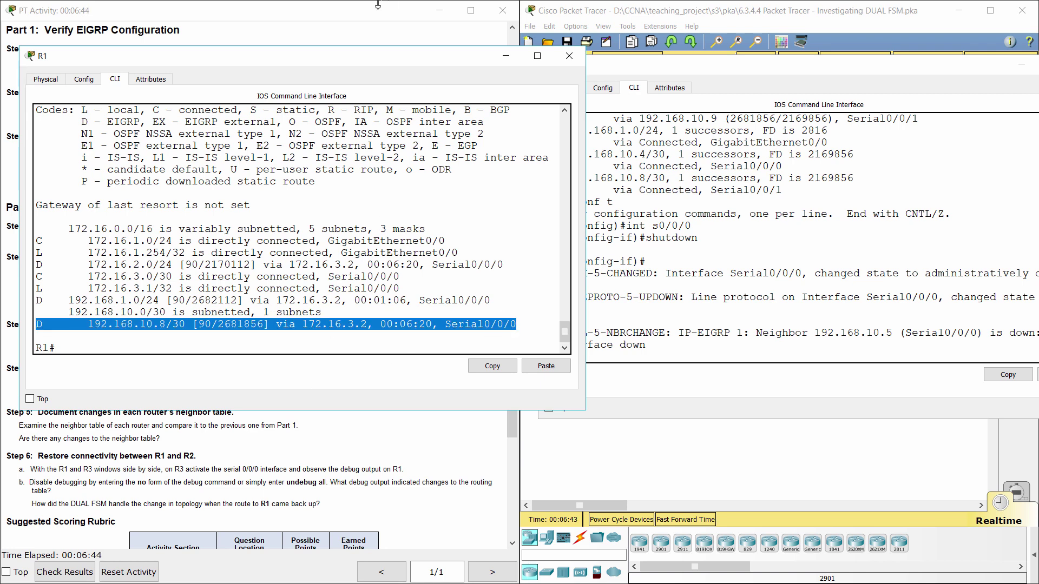
- Read the remaining Step 3 question and Step 4 about comparing R1's topology table with the Part 1 output
click(347, 23)
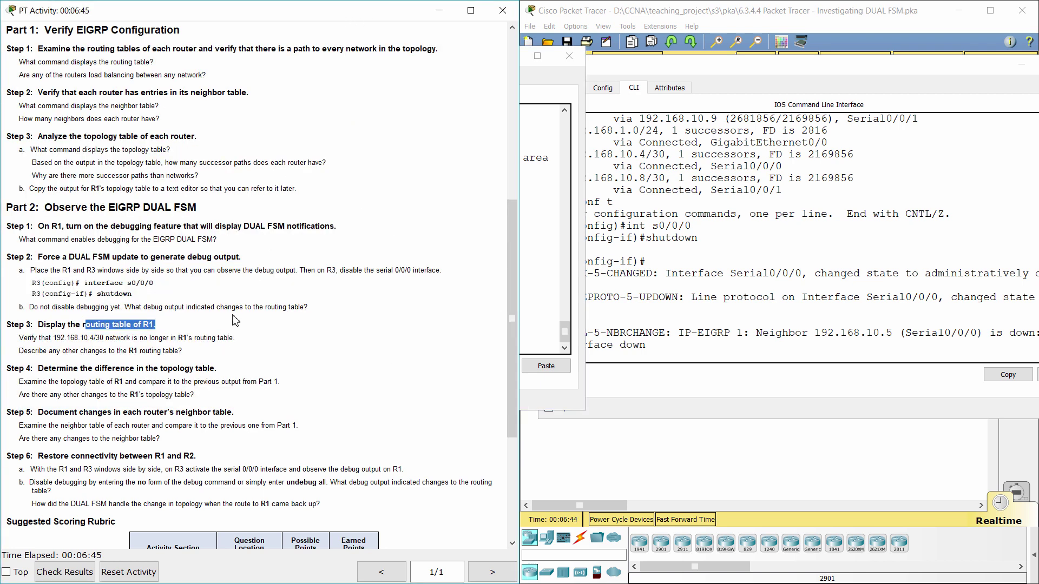
drag(68, 351, 184, 351)
click(185, 352)
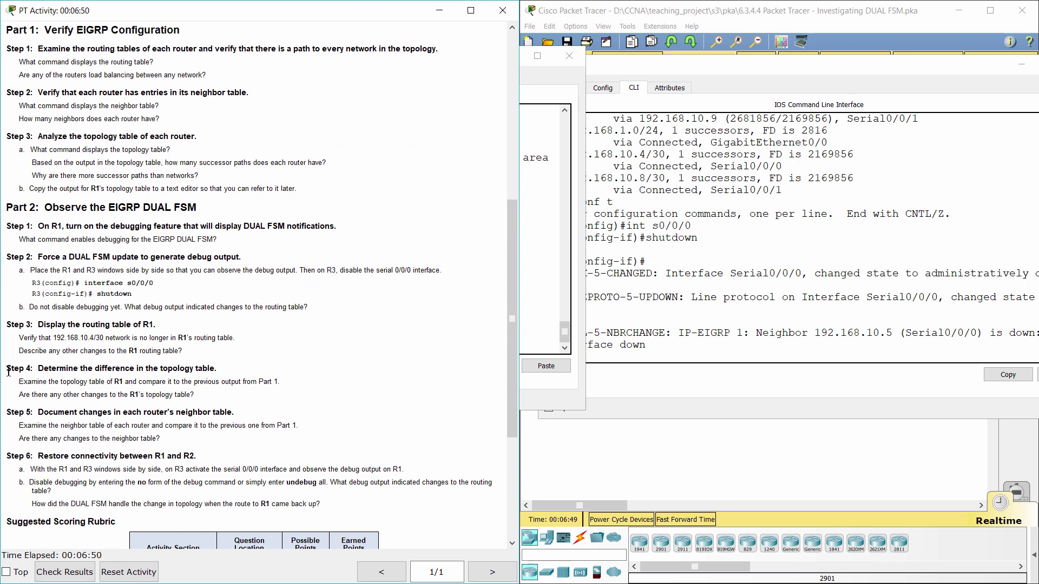
drag(6, 371, 230, 366)
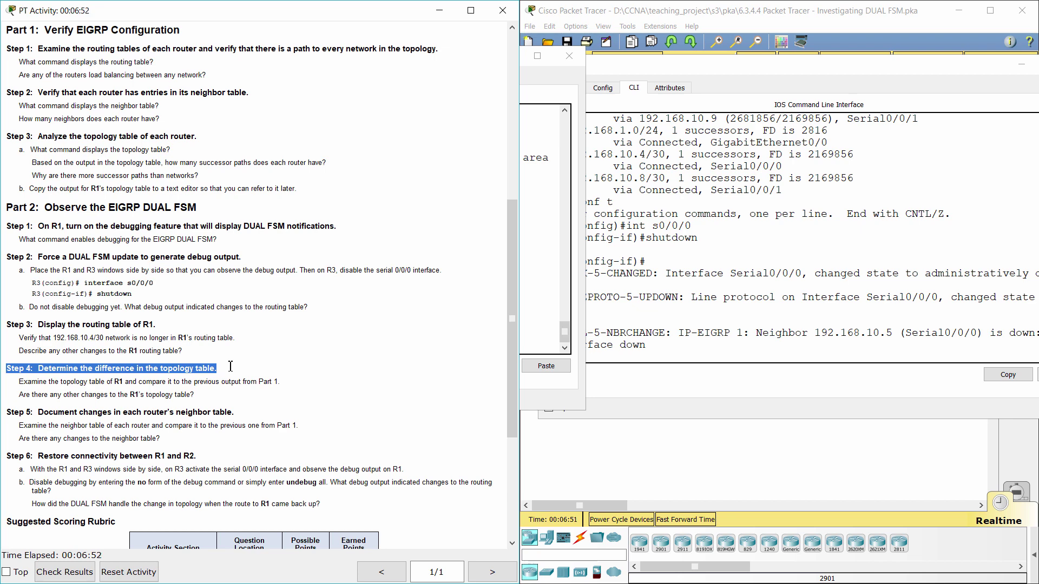
click(237, 379)
drag(19, 383, 281, 390)
- Display R1's EIGRP topology table with show ip eigrp topology and examine its entries, especially 192.168.10.8/30
click(546, 282)
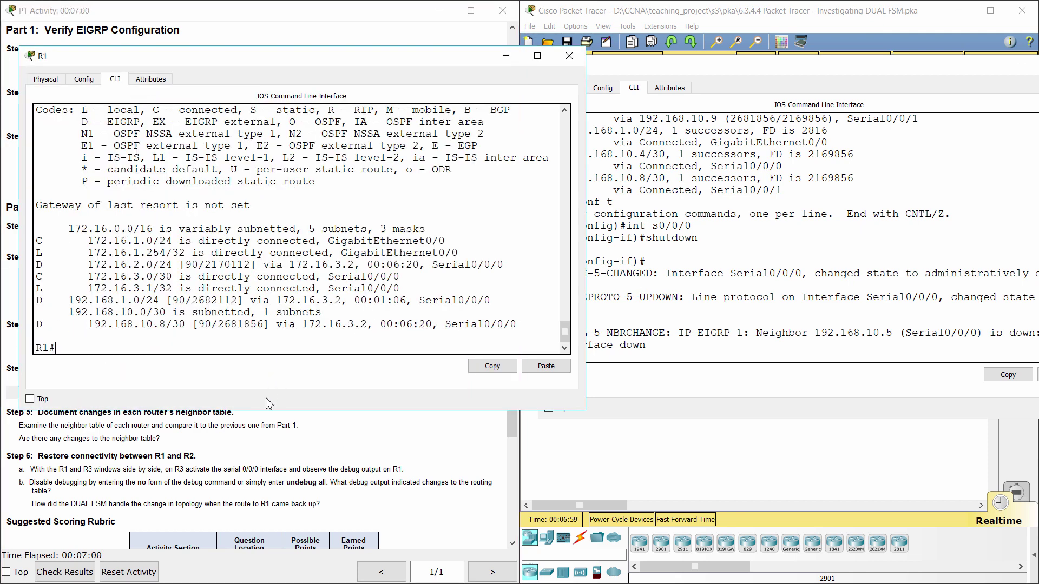
text(show ip eigrp topol)
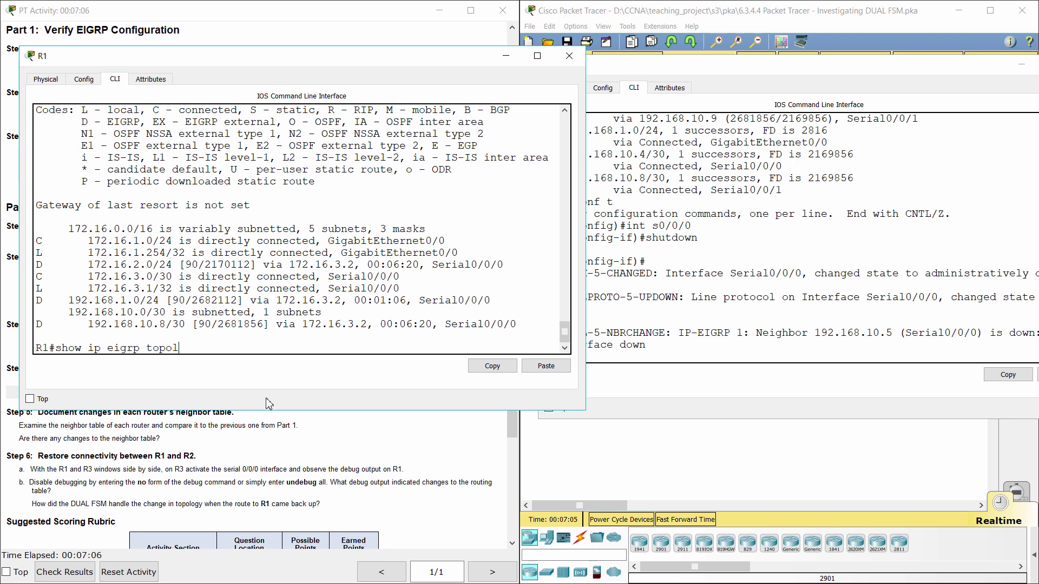
text(ogy)
key(Return)
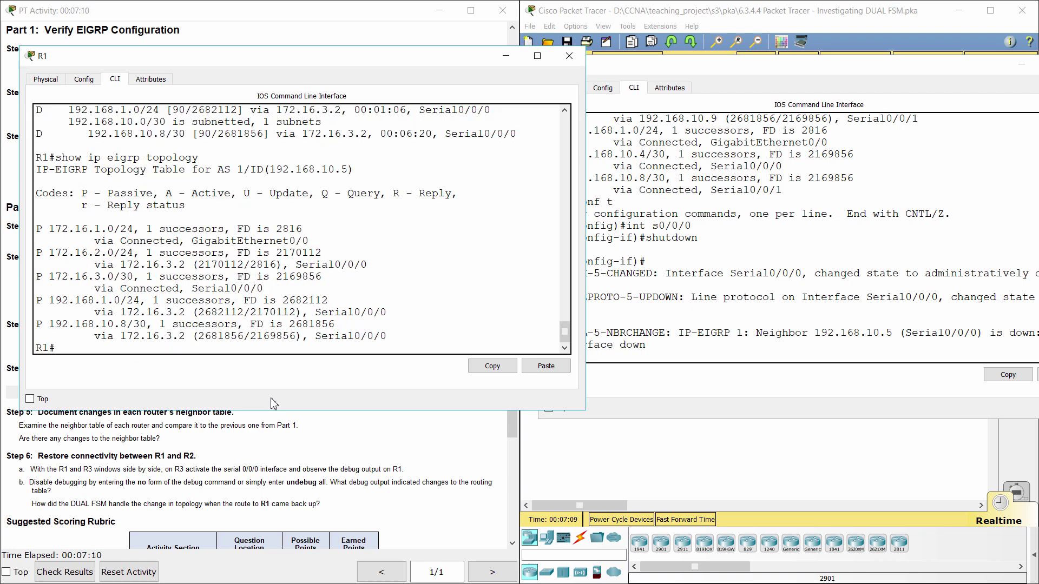
drag(59, 231, 414, 339)
click(415, 338)
drag(43, 324, 425, 333)
- Read Step 5 about neighbor table changes and display R1's neighbor table with show ip eigrp neighbors
click(345, 440)
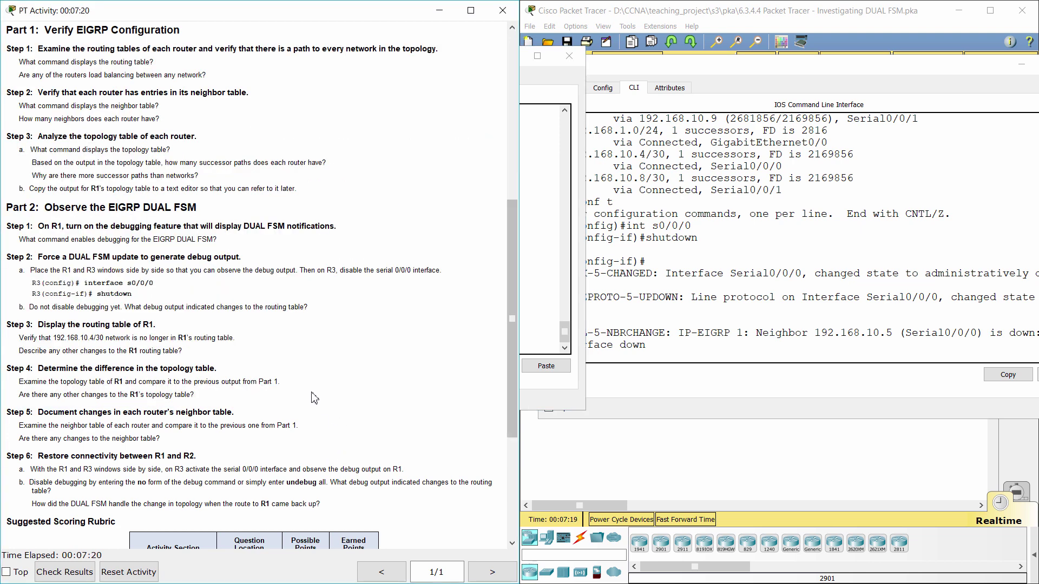
drag(510, 411, 514, 482)
drag(9, 272, 274, 276)
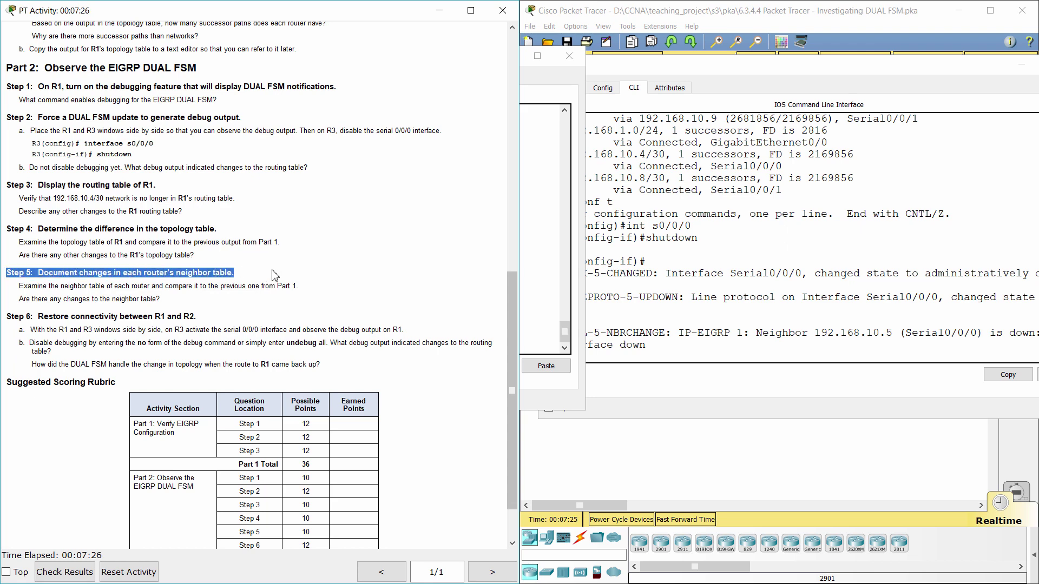
click(270, 278)
drag(13, 288, 305, 298)
click(564, 317)
text(show ip eigrp neighbor)
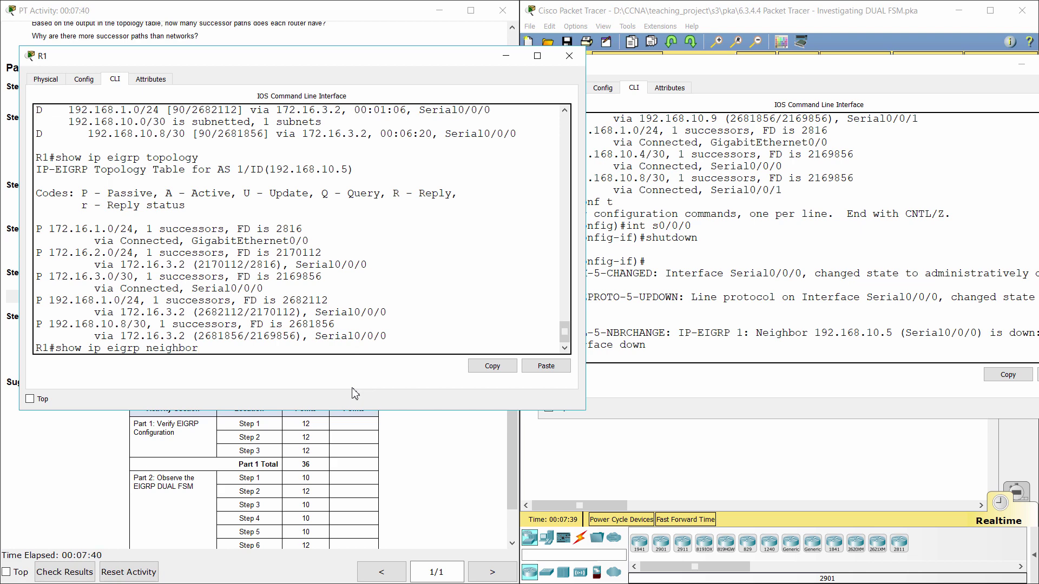
text(s)
key(Return)
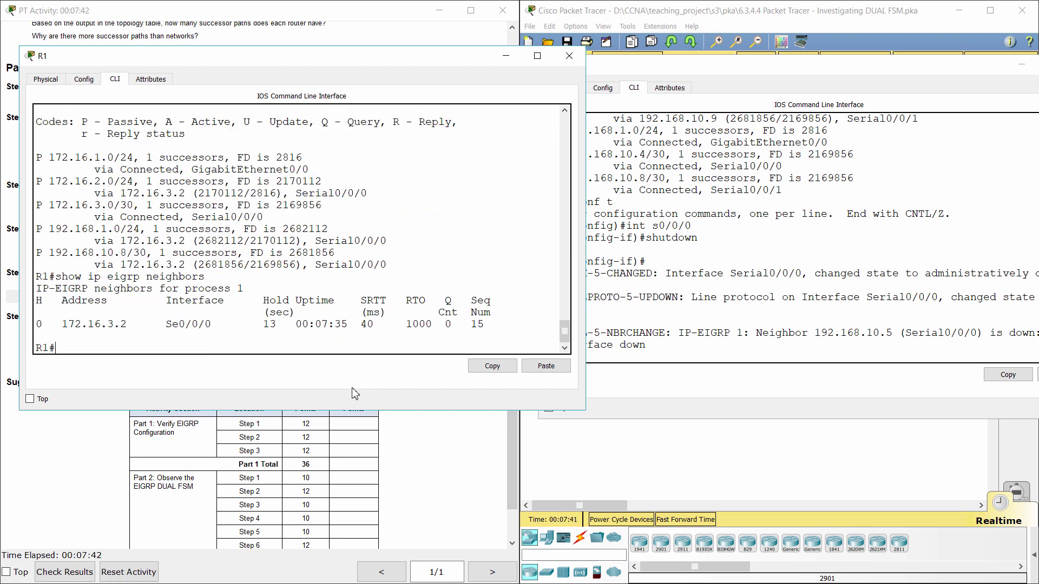
- Examine the 172.16.3.2 entry in R1's neighbor table and read the Step 6 heading about restoring connectivity
drag(53, 326, 468, 334)
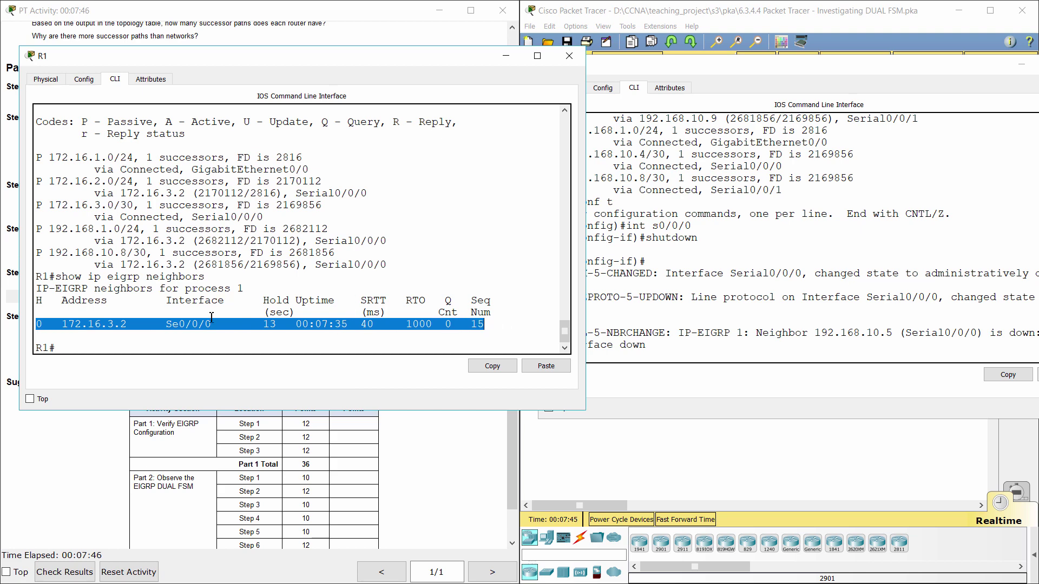
click(333, 12)
click(118, 333)
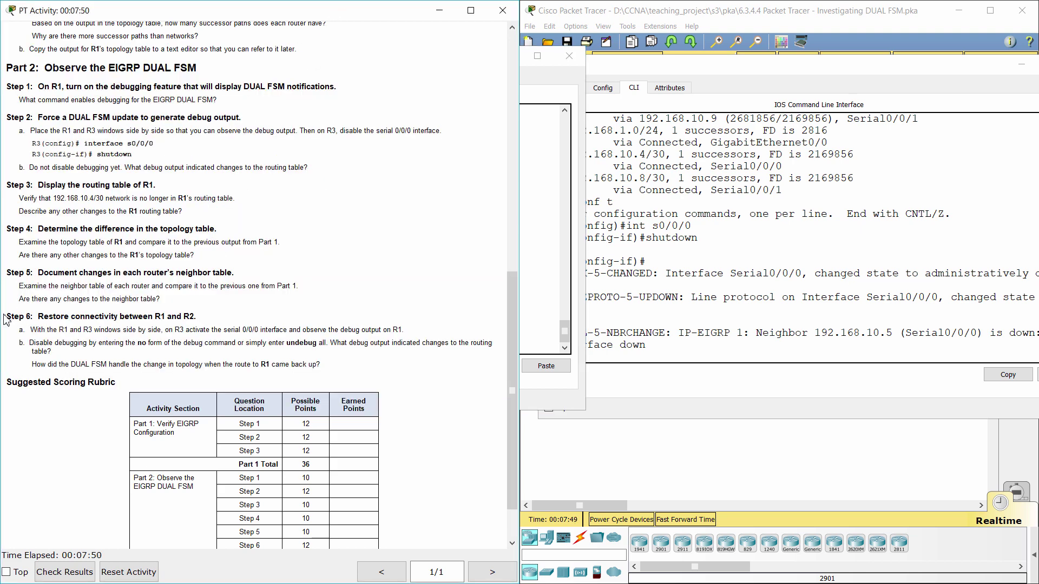
drag(9, 321, 197, 306)
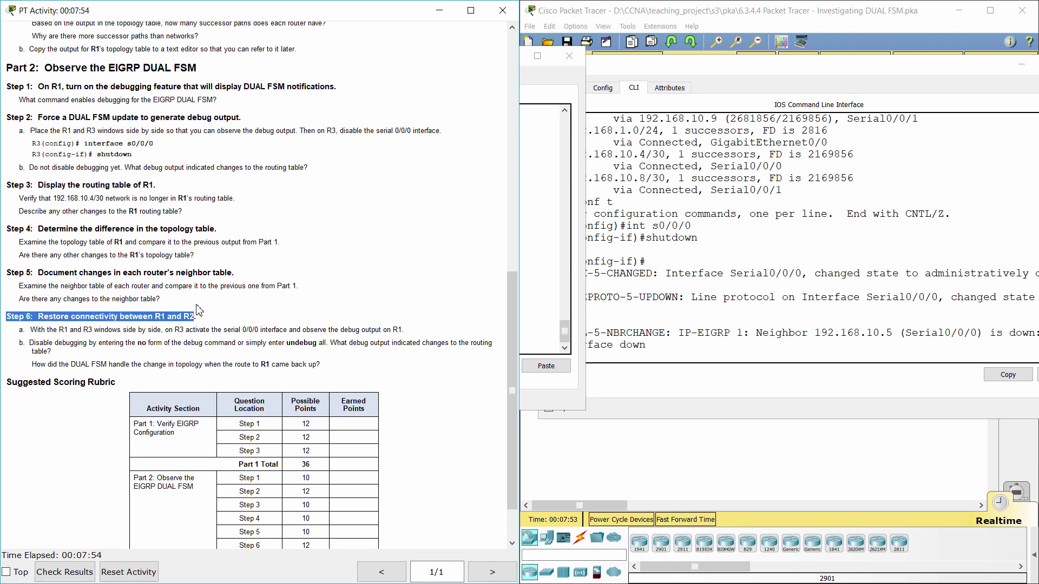
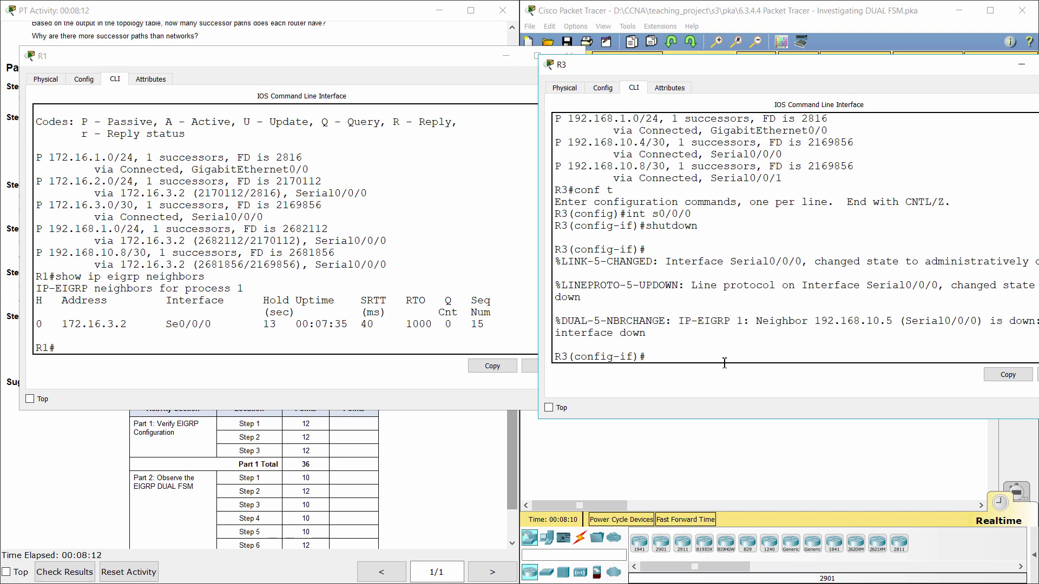
- Reactivate R3's serial 0/0/0 interface with the no shutdown command
text(no shutdown)
key(Return)
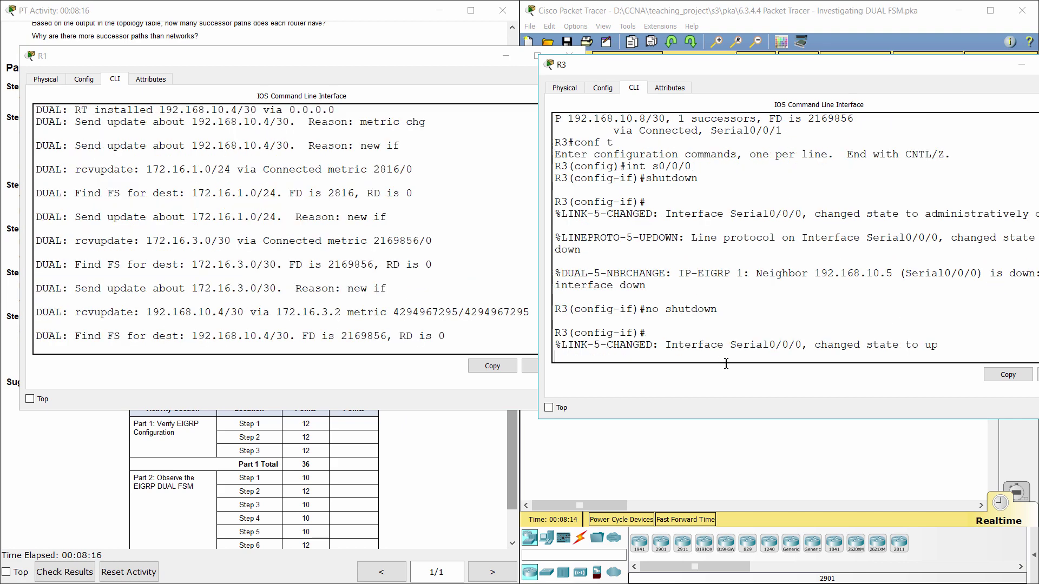
key(Return)
- Fast-forward the simulation time and examine R1's DUAL debug output, especially the route installation and update for 192.168.1.0/24
click(352, 323)
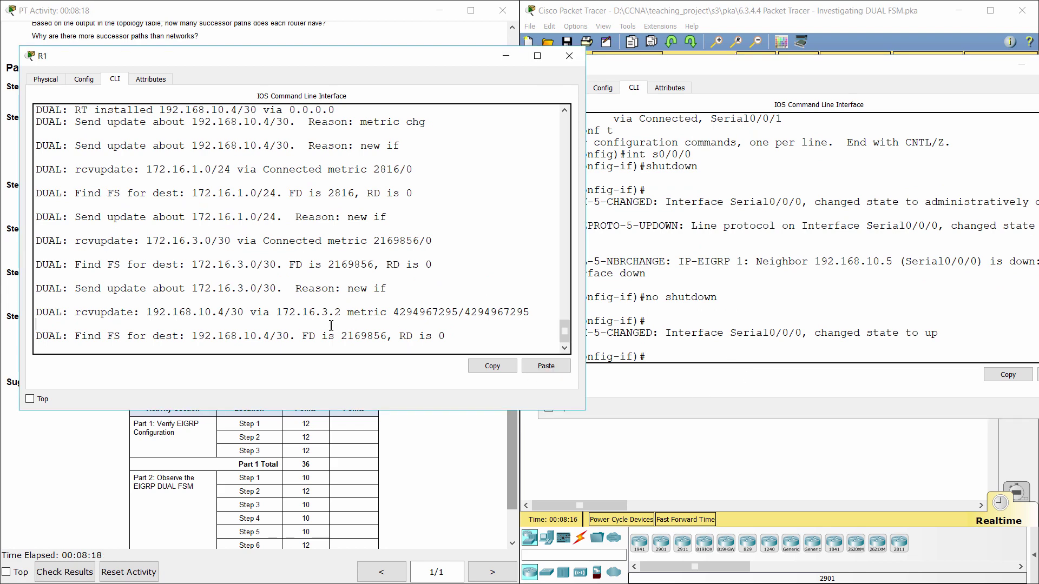
drag(69, 335, 467, 345)
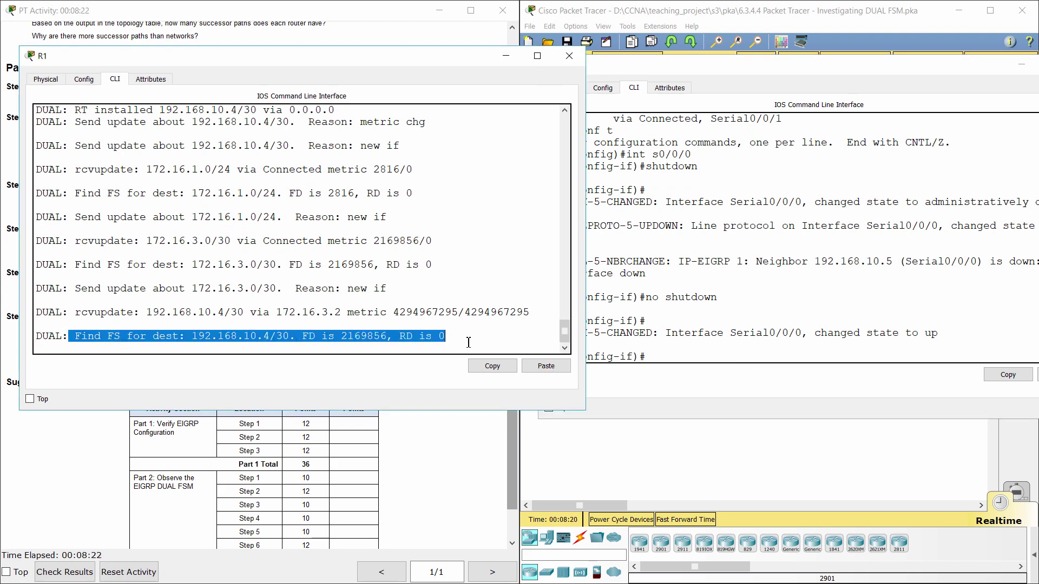
click(605, 357)
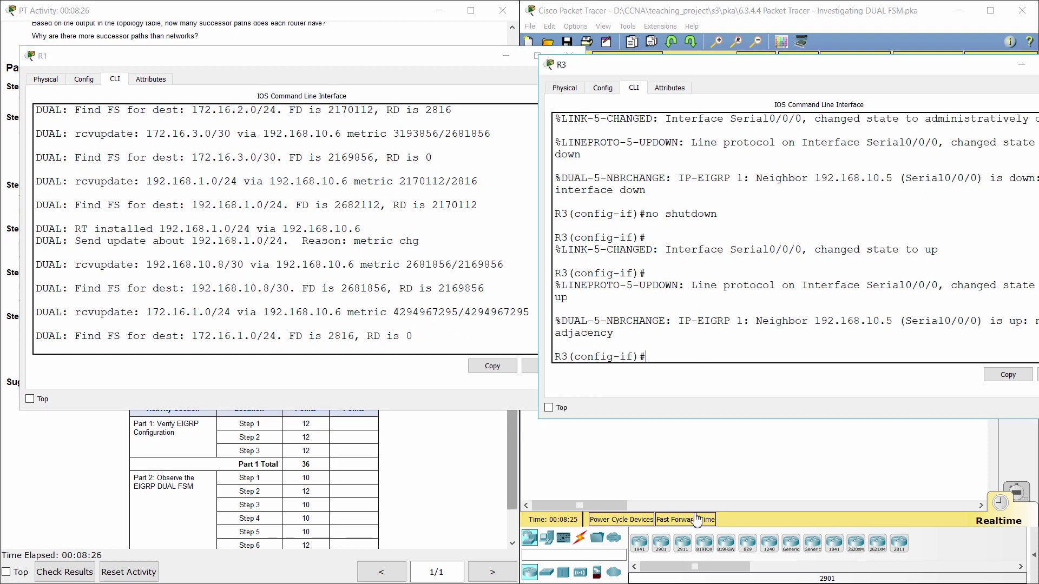
click(697, 519)
click(348, 317)
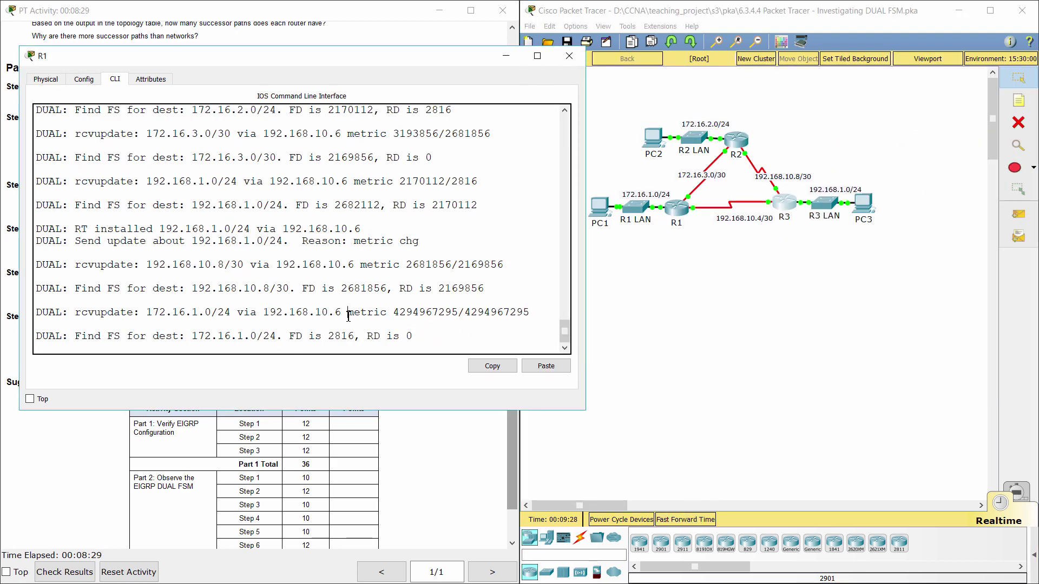
drag(35, 229, 508, 327)
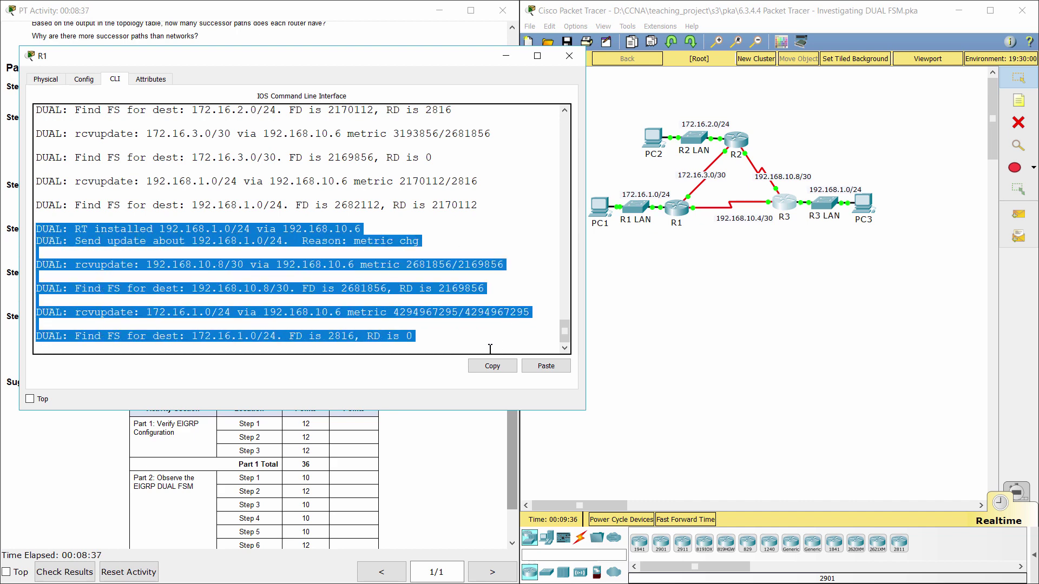
click(397, 224)
drag(397, 225, 408, 297)
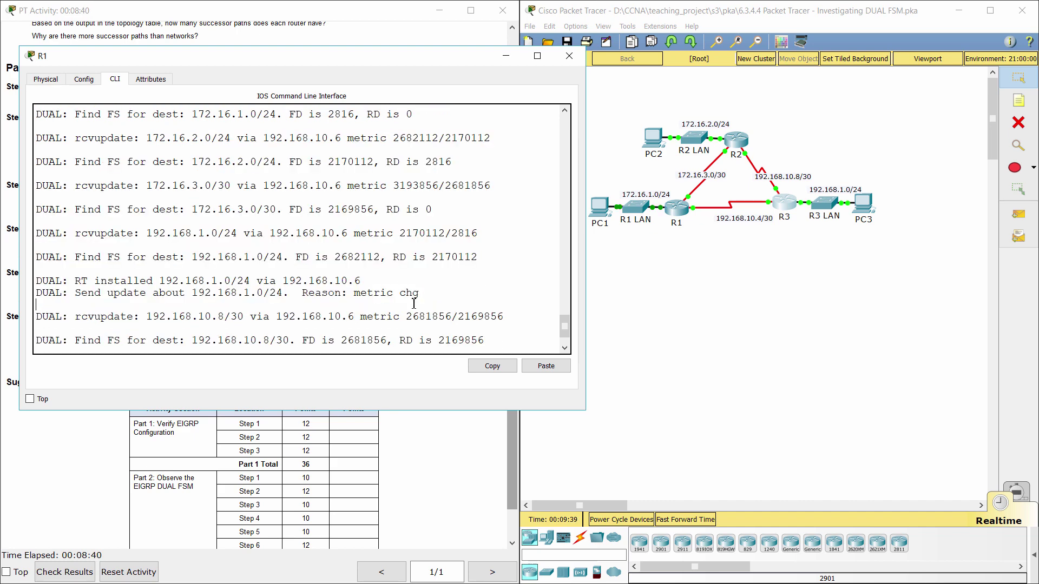
- Read Step 6b about disabling debugging and turn off all debugging on R1 with undebug all
click(128, 452)
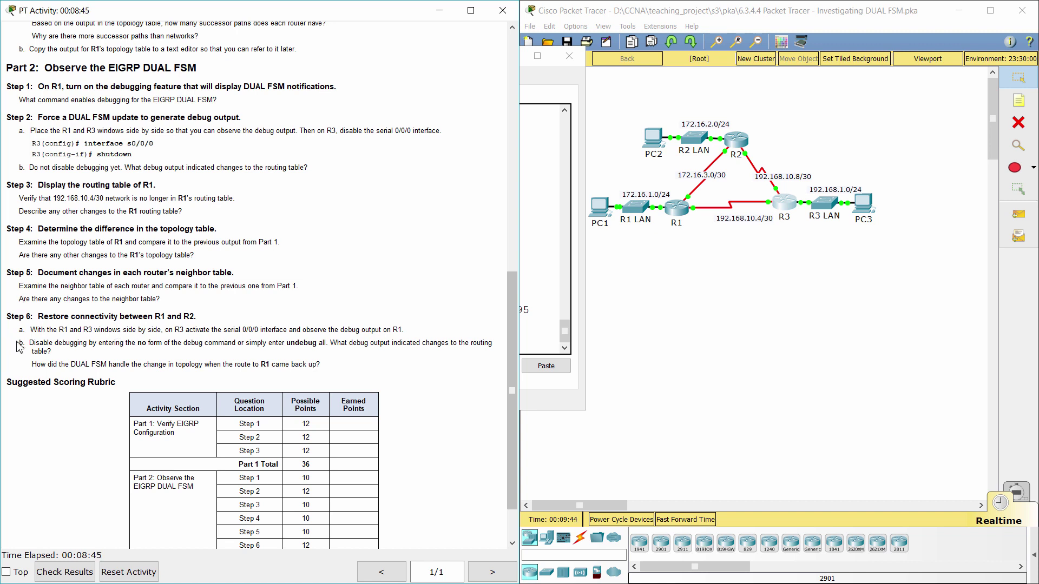
drag(18, 343, 374, 354)
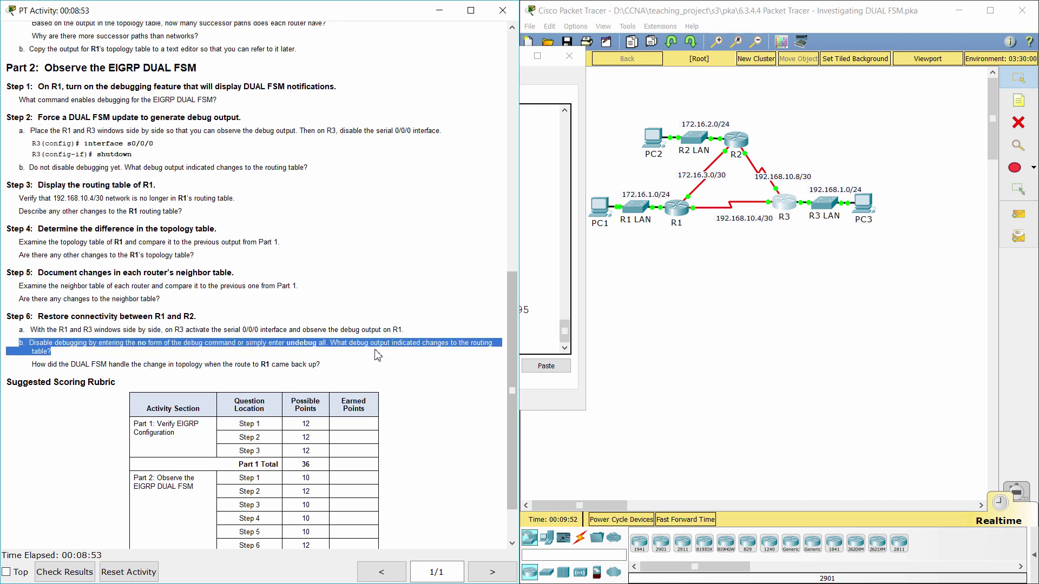
click(530, 340)
key(Return)
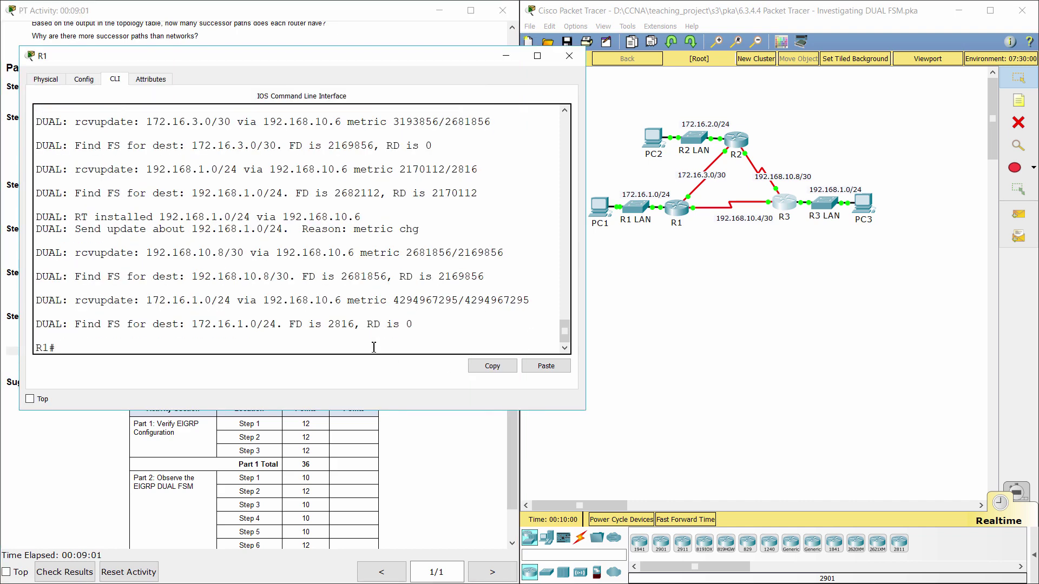
text(undebug all)
key(Return)
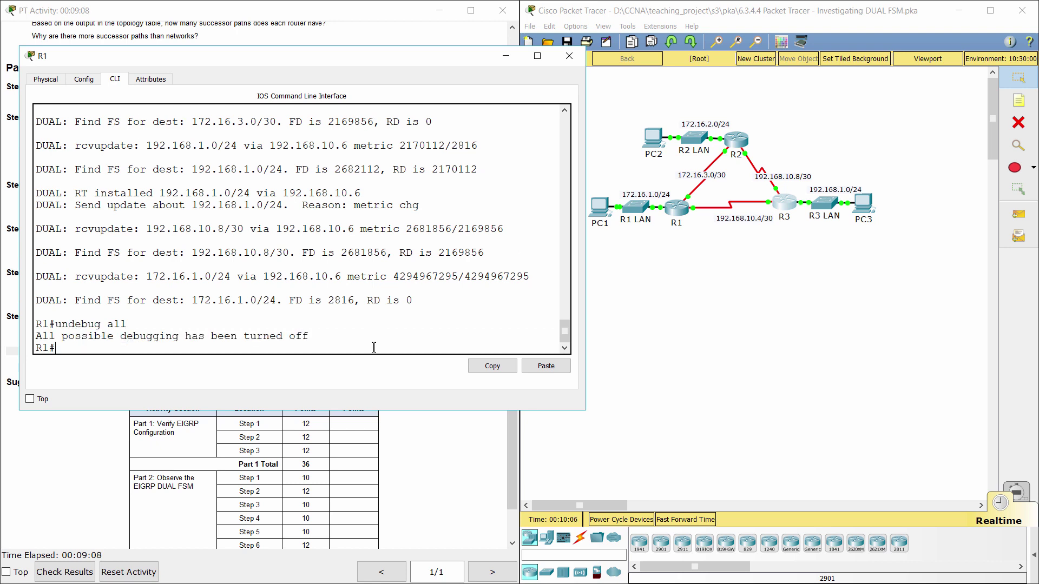
drag(56, 336, 315, 335)
- Examine R1's routing table with show ip route, especially 192.168.10.8/30, and read the final Step 6 question about how the DUAL FSM handled the change
click(16, 464)
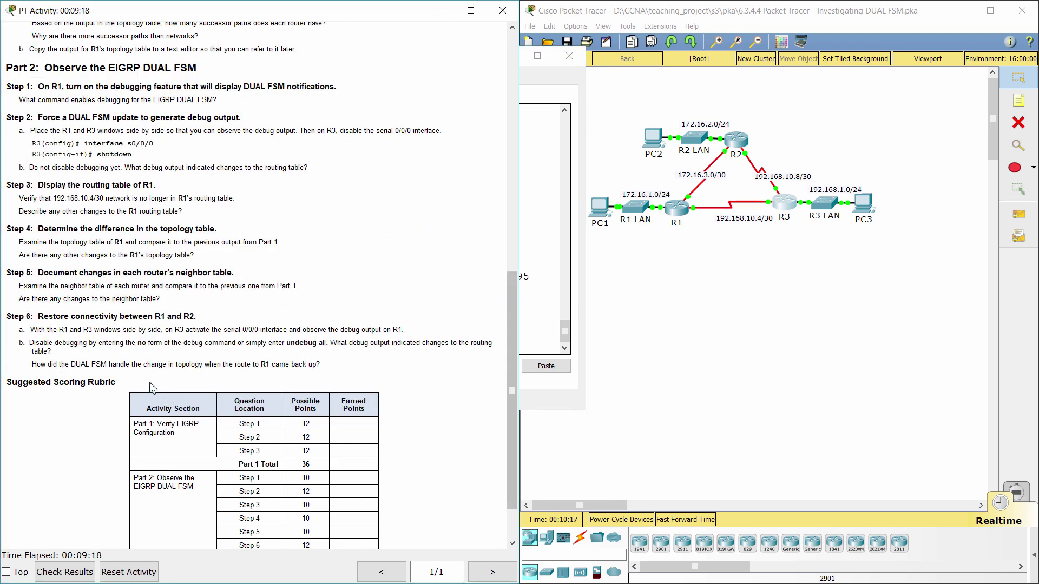
click(530, 347)
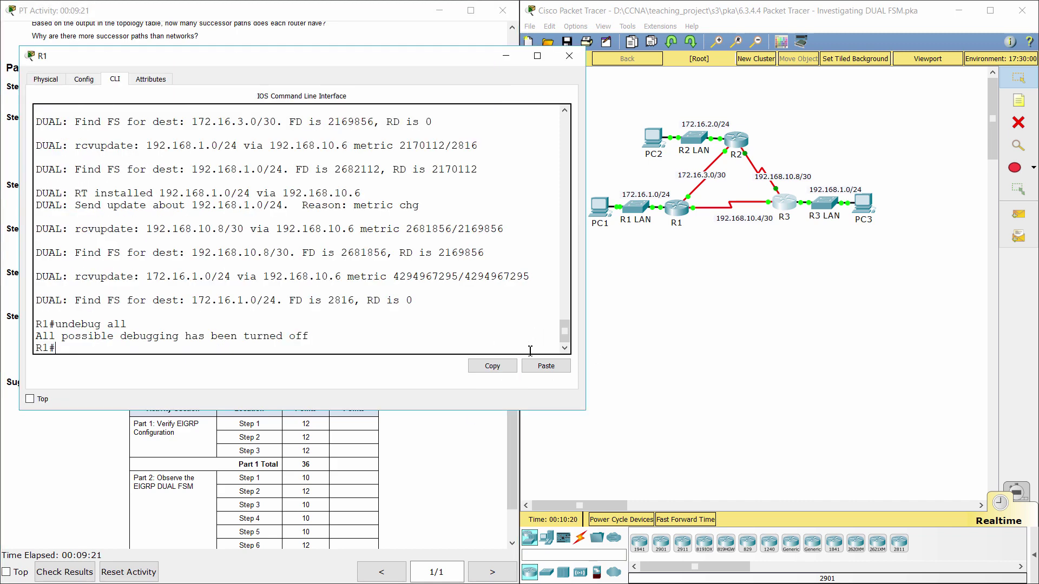
text(show ip route)
key(Return)
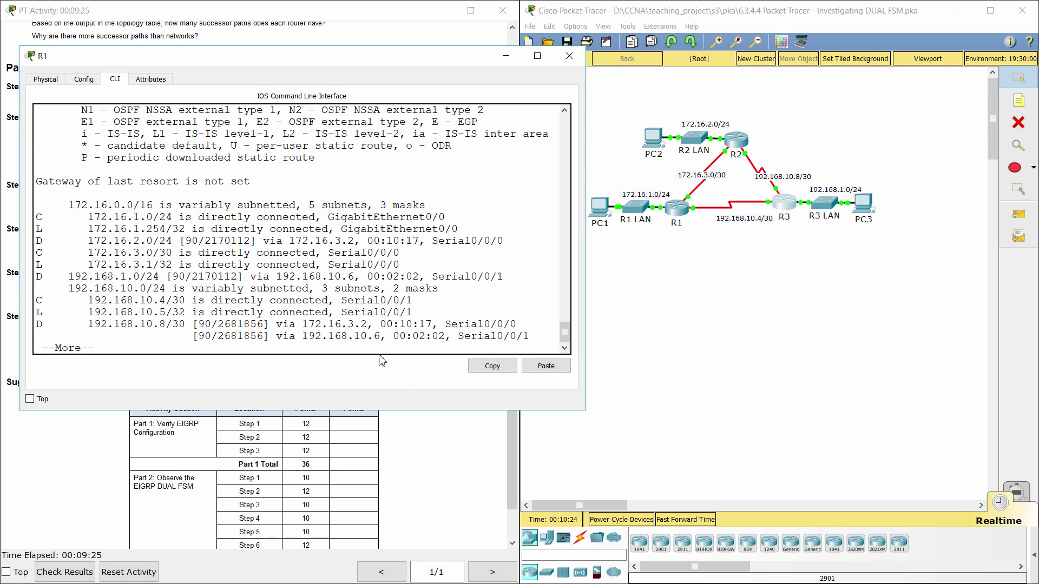
key(space)
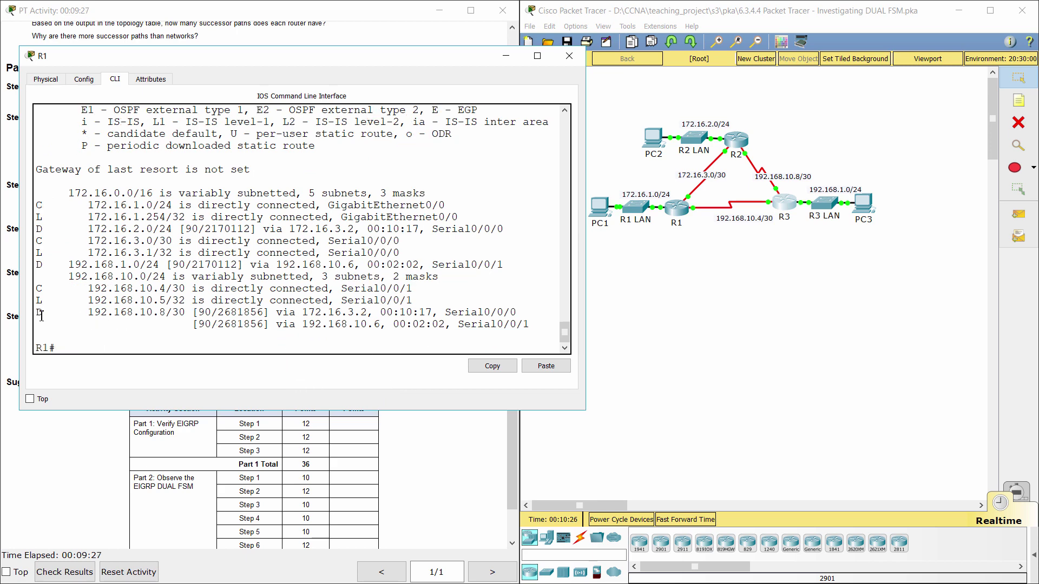
drag(323, 302, 535, 329)
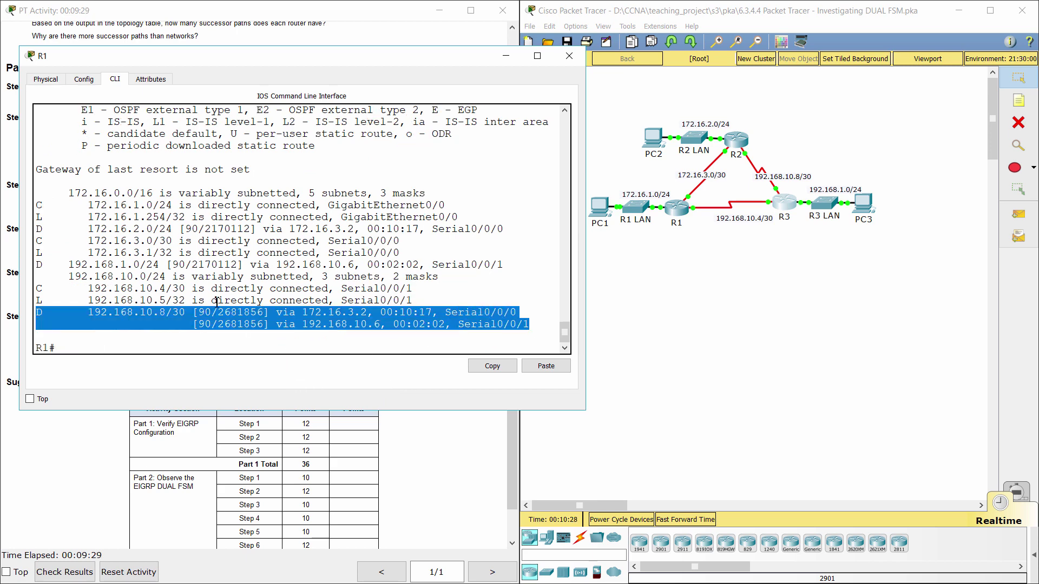
click(295, 24)
drag(32, 362, 345, 364)
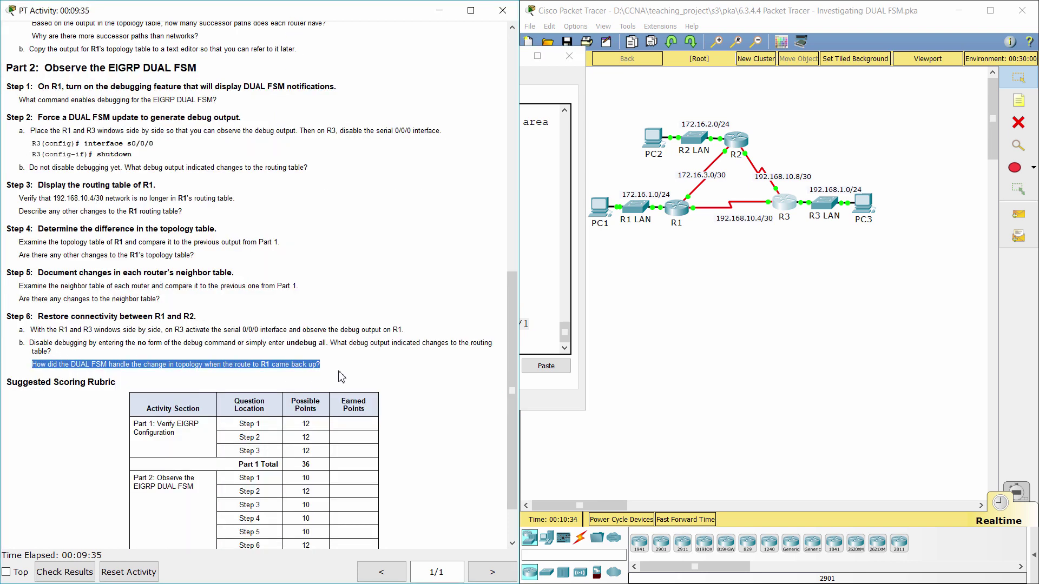